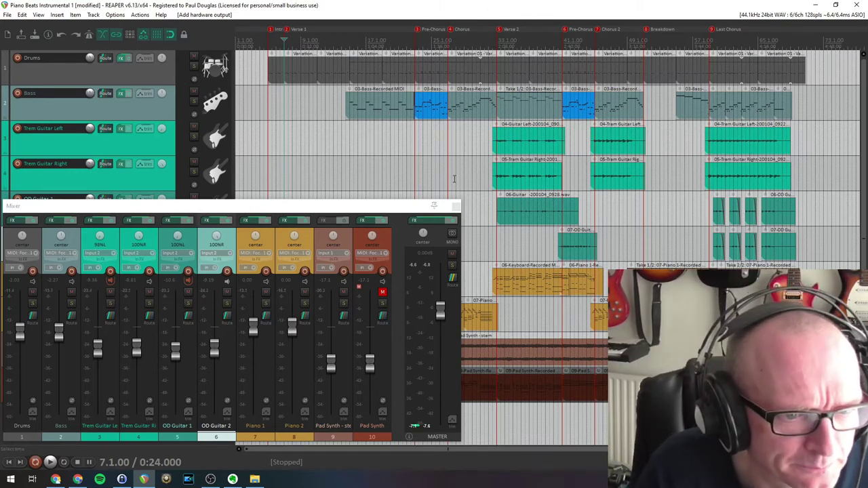
- Solo the Piano 1 and Piano 2 tracks and listen to them from the start of Verse 1
click(194, 313)
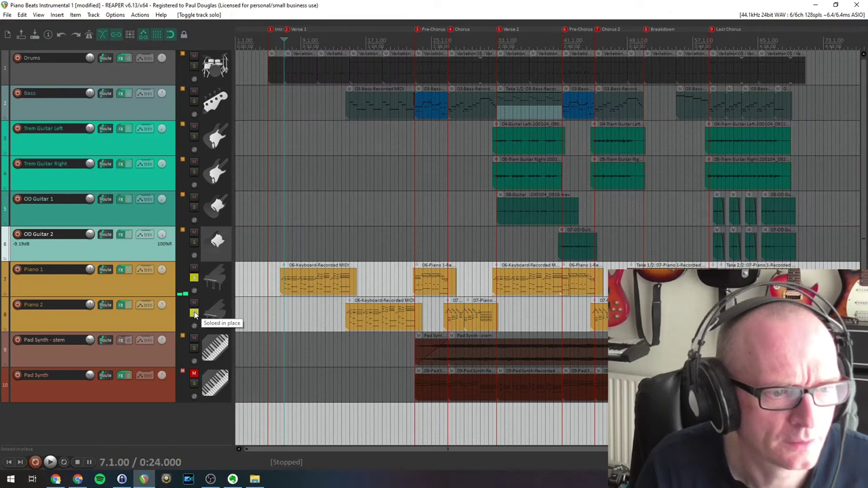
key(space)
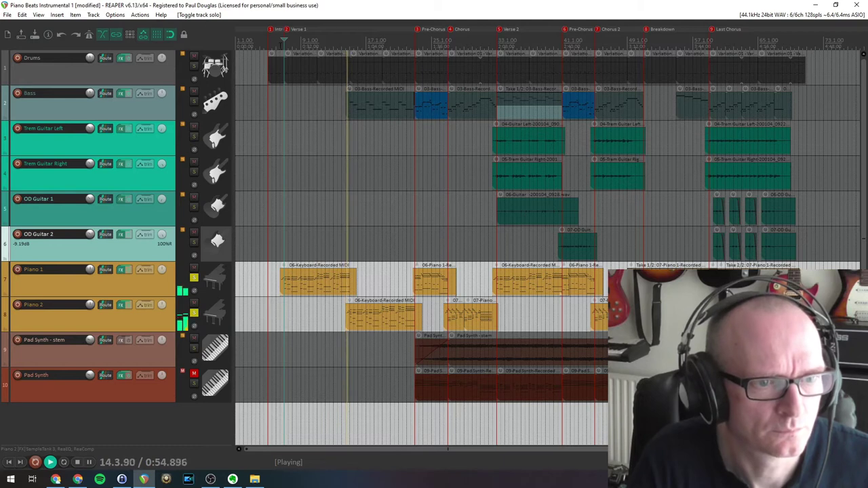
key(space)
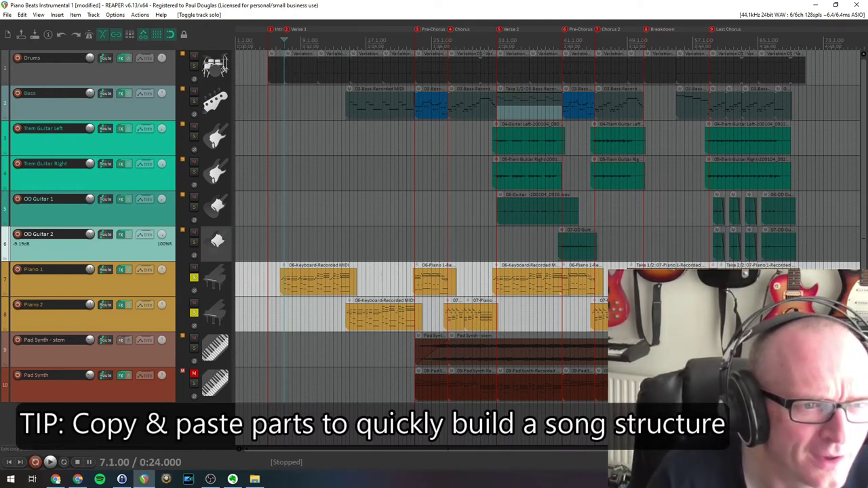
drag(285, 68, 344, 64)
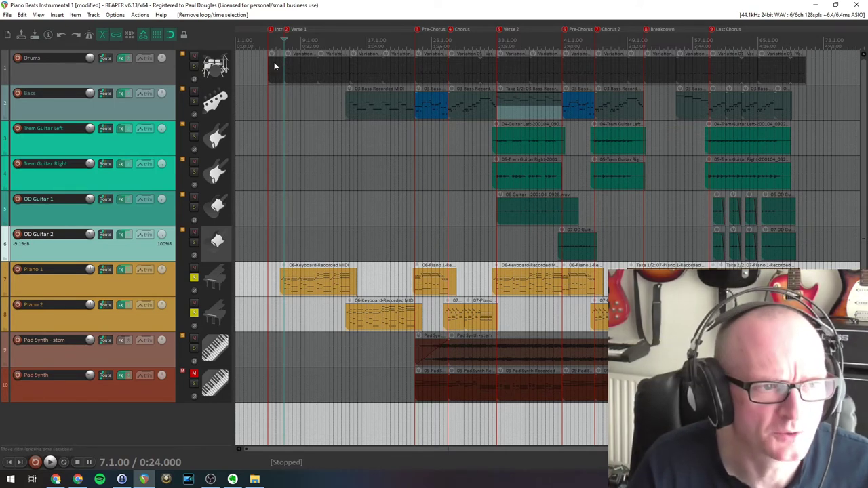
- Open the EZdrummer plugin on the Drums track, view its groove search page and return to the drum kit view
right_click(122, 60)
click(132, 68)
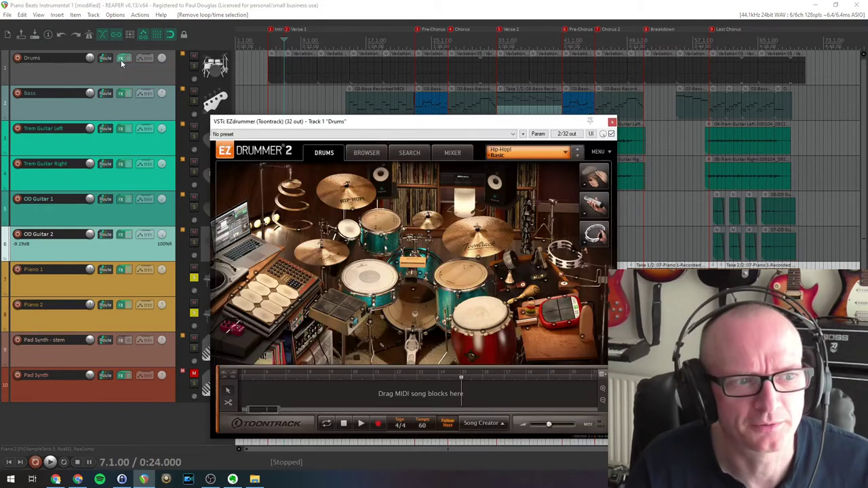
drag(331, 124, 354, 80)
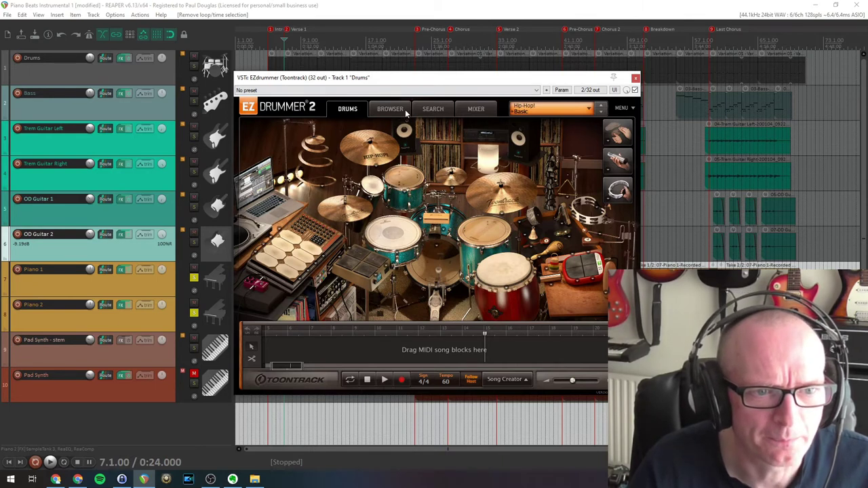
click(433, 109)
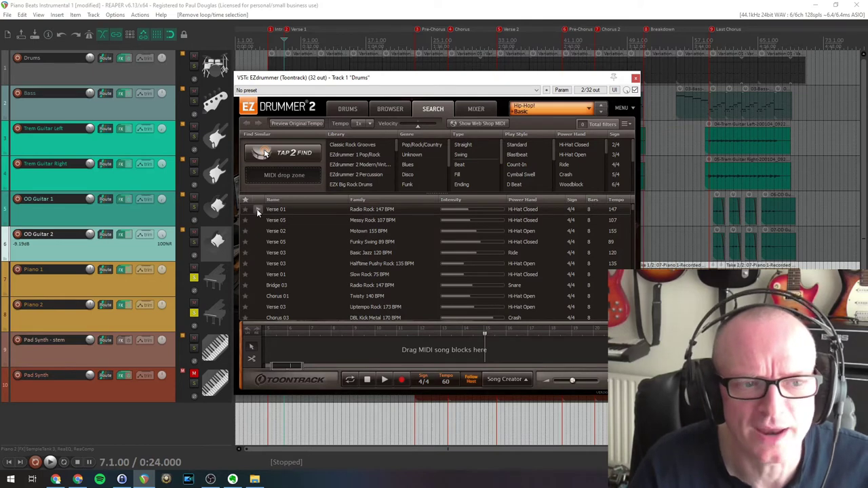
click(348, 109)
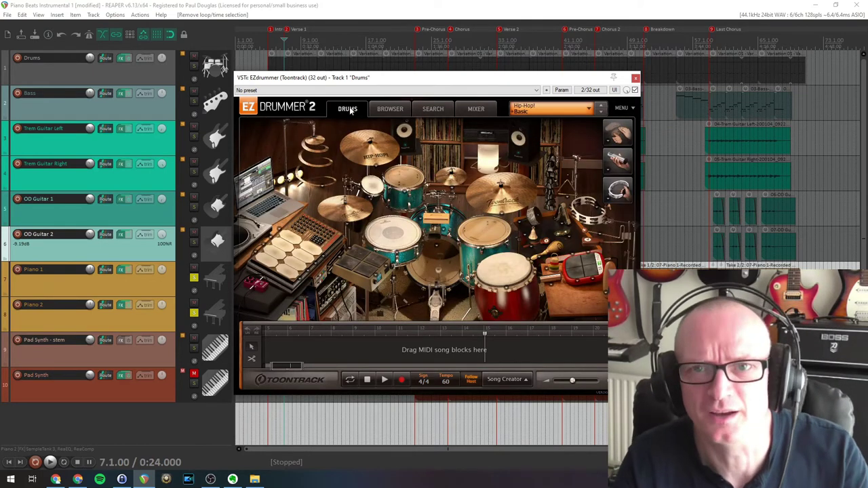
drag(349, 79, 398, 129)
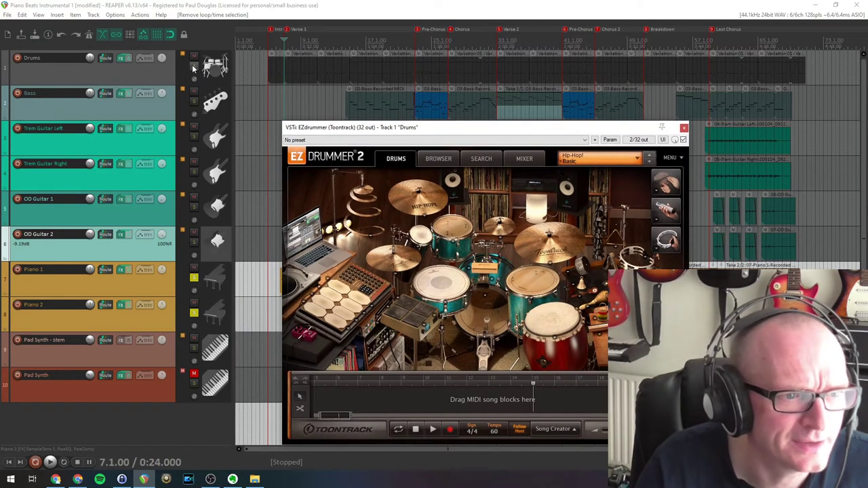
- Switch the solo from the two piano tracks to the Drums track and play the beat from Verse 1
click(194, 277)
click(194, 313)
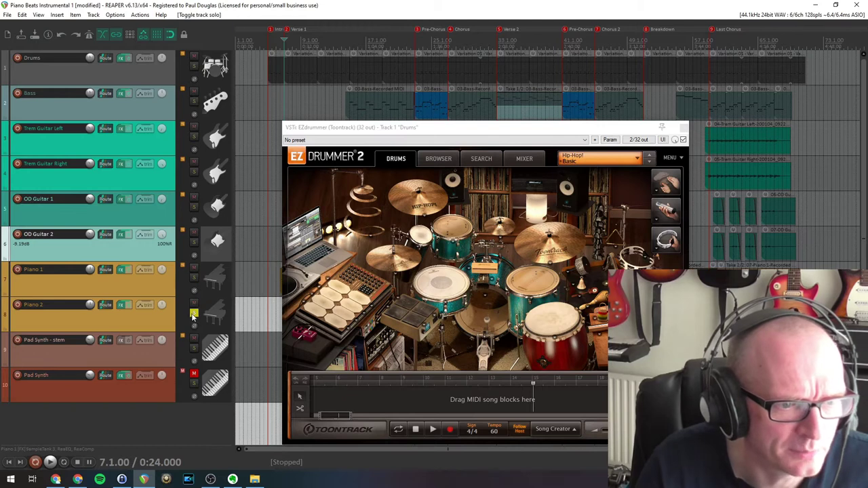
click(193, 67)
key(space)
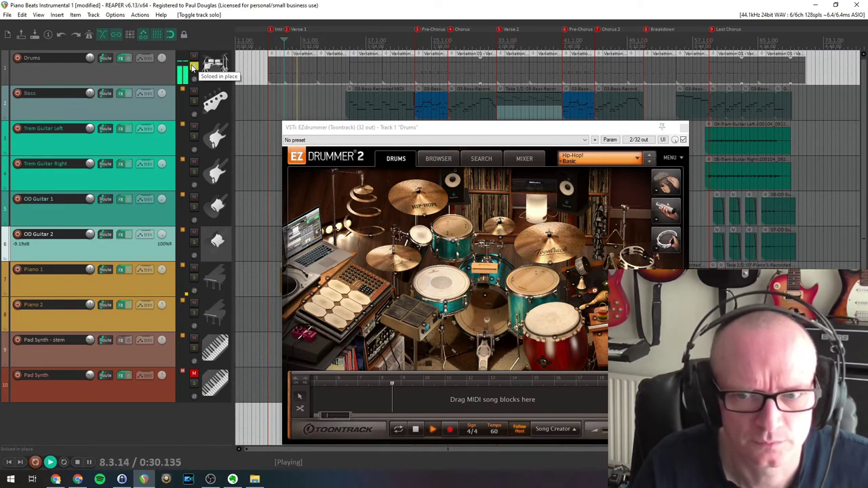
key(space)
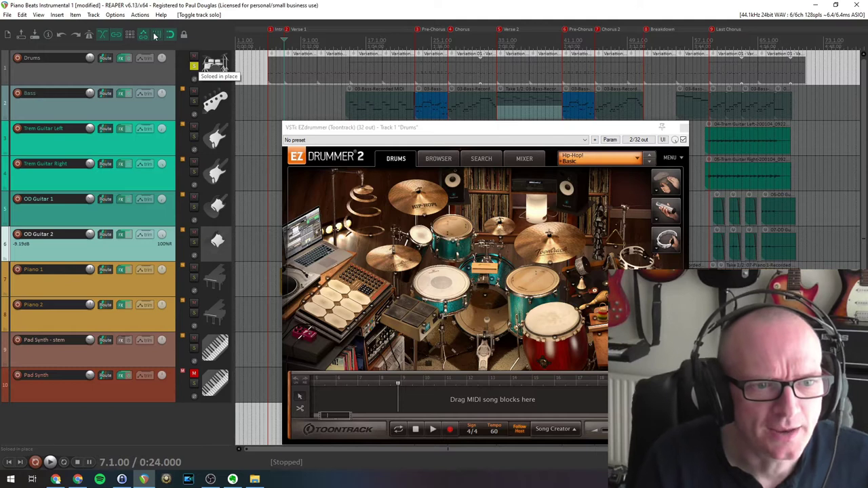
- View the list of searchable MIDI grooves in EZdrummer and close the plugin window
drag(494, 131, 460, 102)
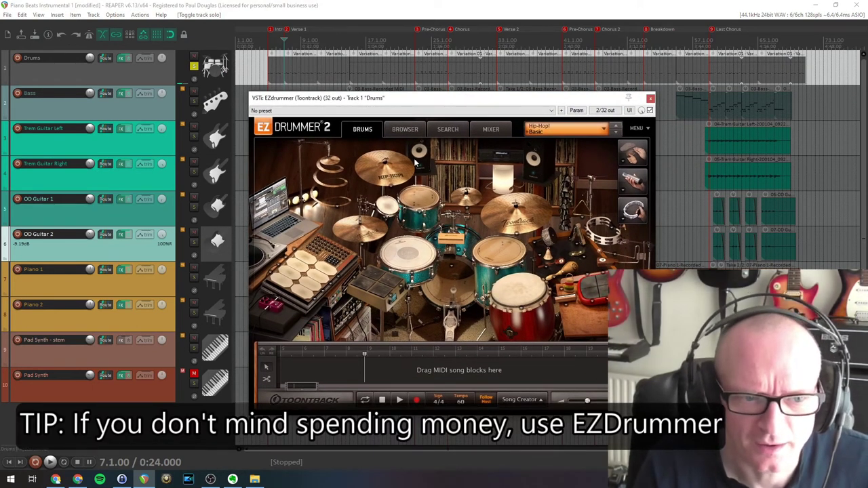
right_click(467, 103)
click(437, 102)
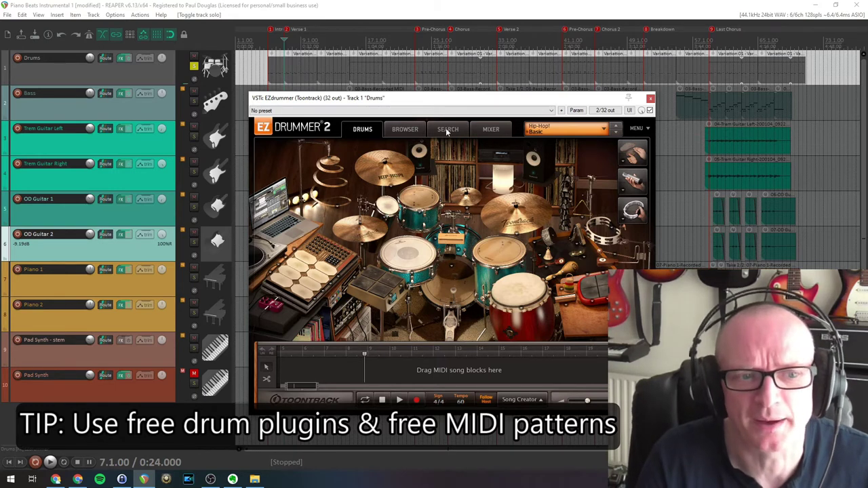
click(447, 130)
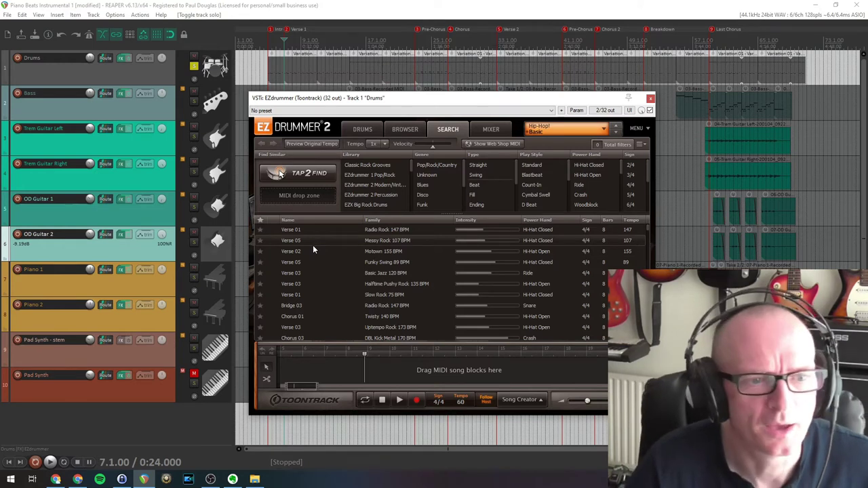
click(650, 98)
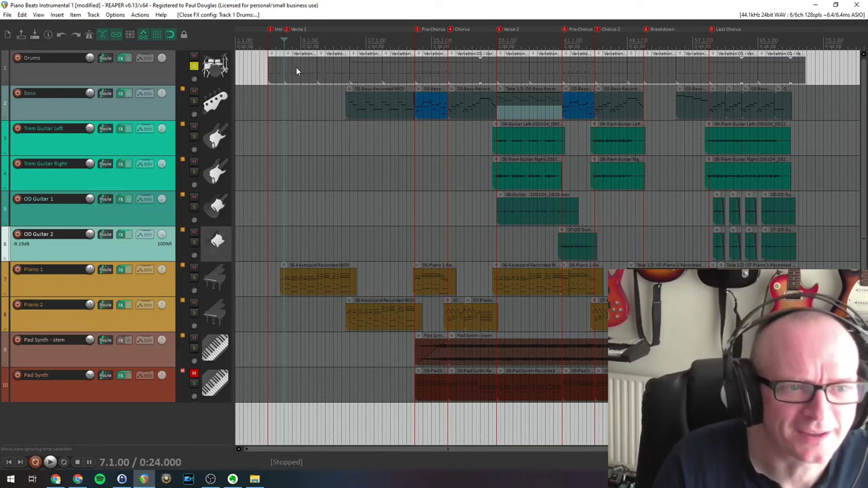
- Copy the intro drum item into the empty space after the Drums track's last item and undo the copy
click(277, 65)
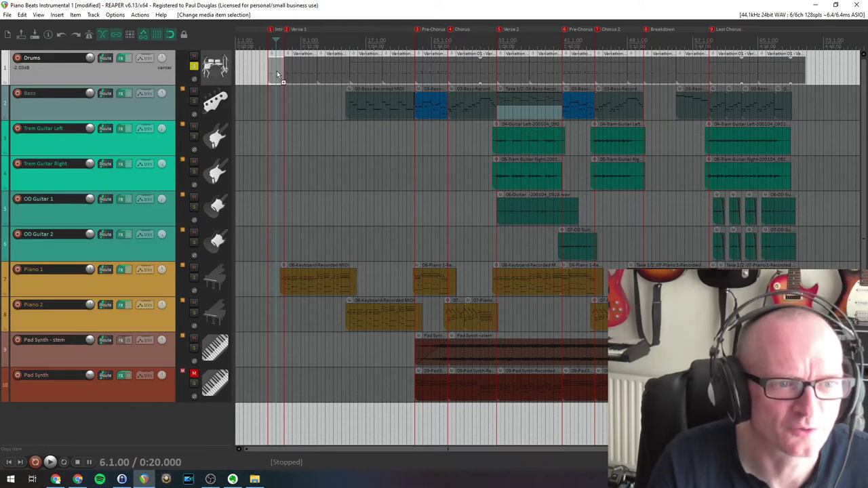
ctrl+drag(277, 73, 848, 75)
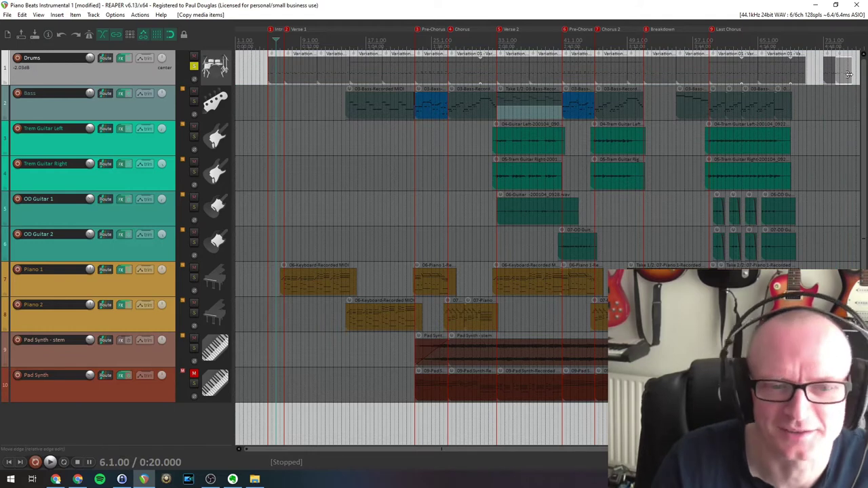
key(ctrl+z)
key(ctrl+z)
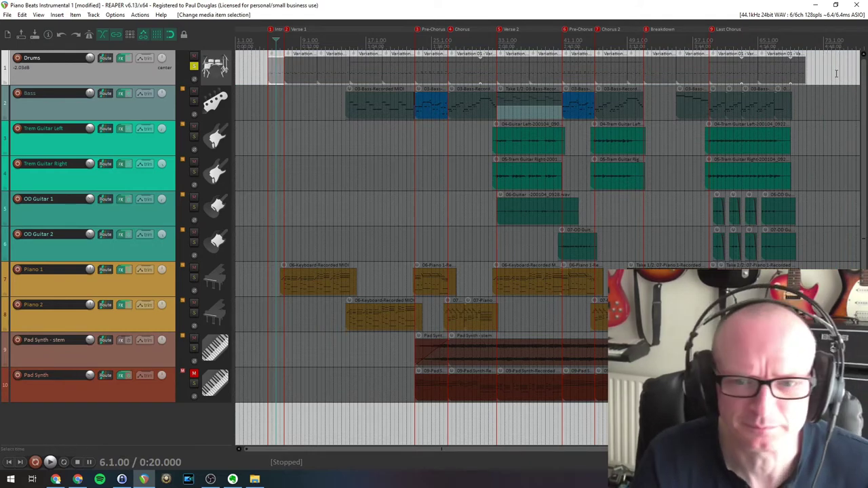
- Play the soloed drum pattern in Verse 1 from bar 11
click(268, 42)
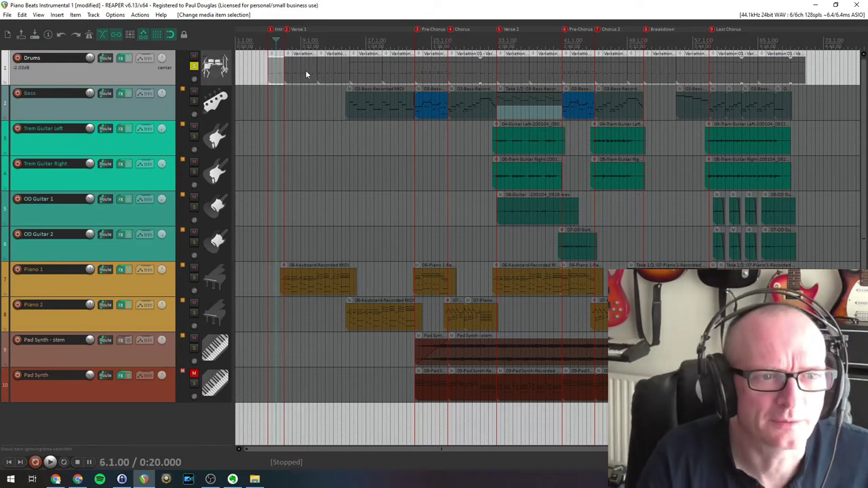
click(330, 71)
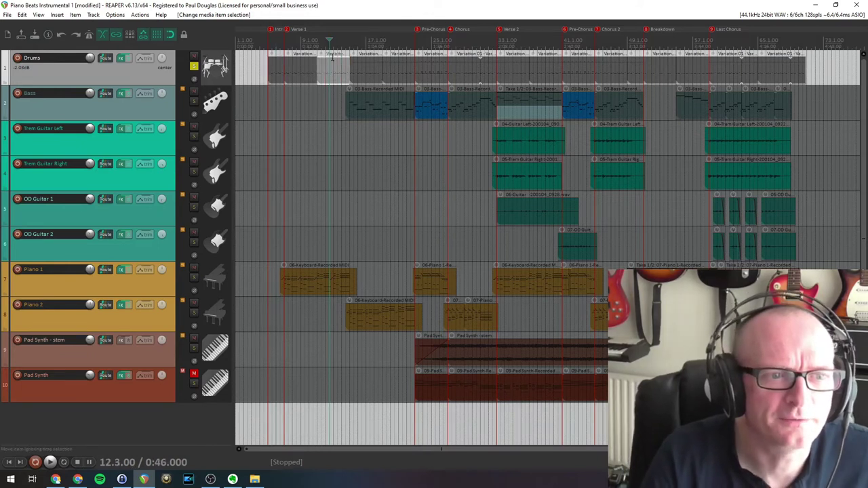
click(321, 59)
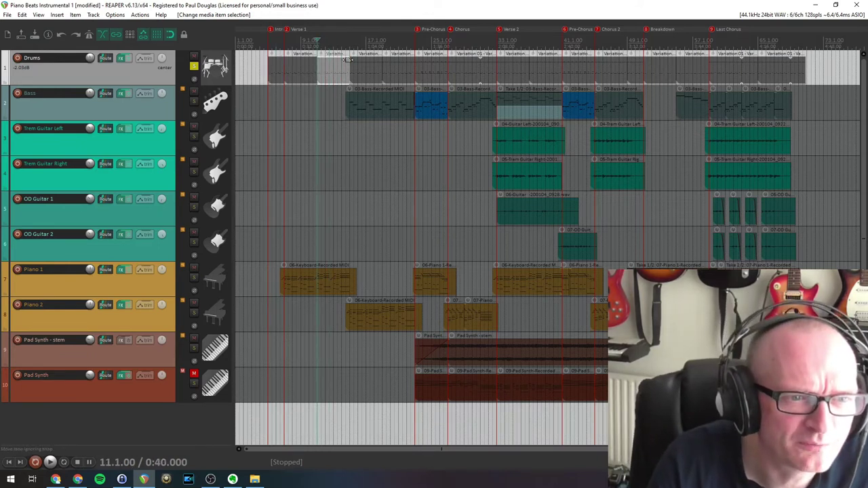
click(362, 72)
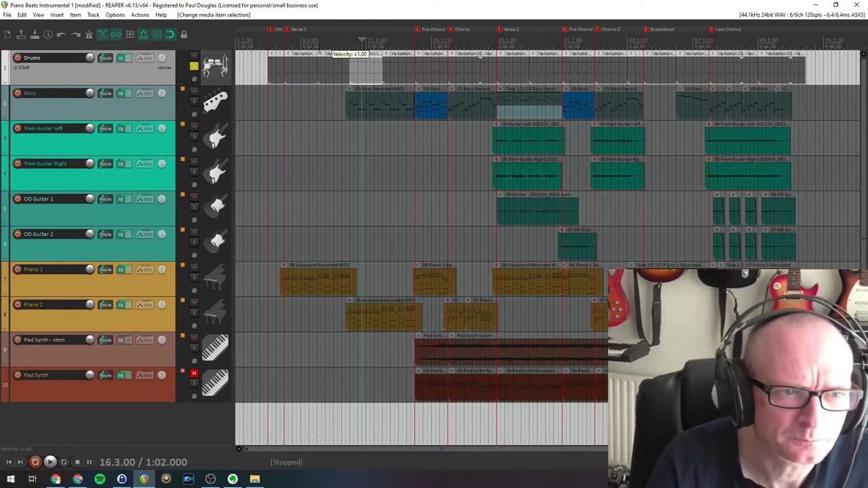
click(316, 41)
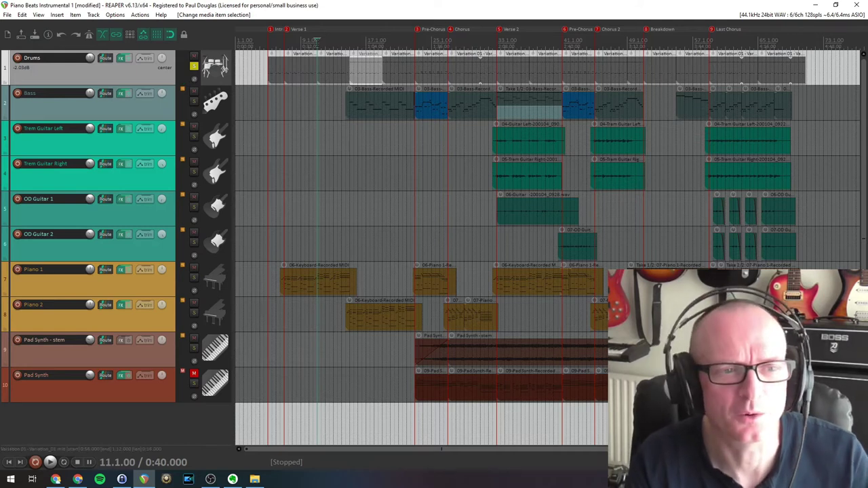
key(space)
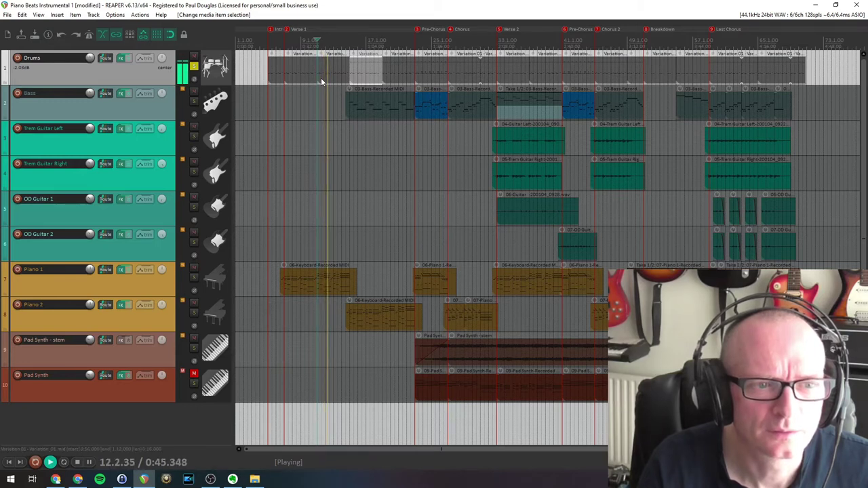
key(space)
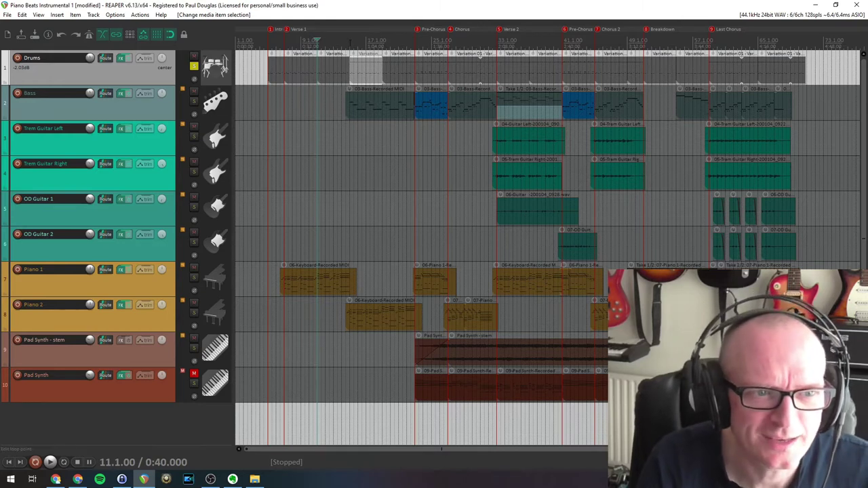
- Listen to the soloed drum variation from bar 15 and the transition leading into it from bar 14
click(350, 42)
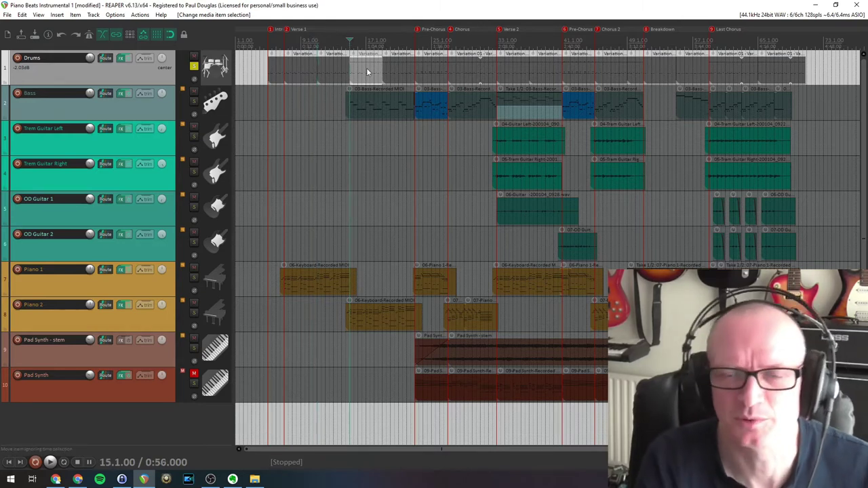
key(space)
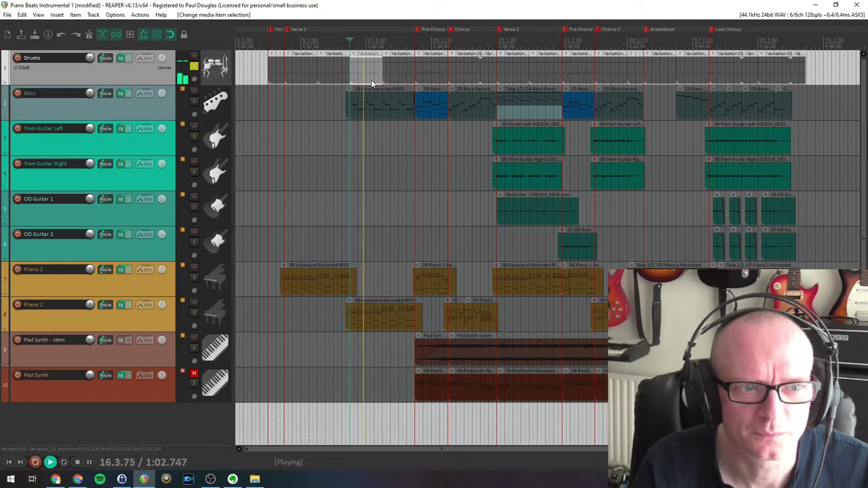
key(space)
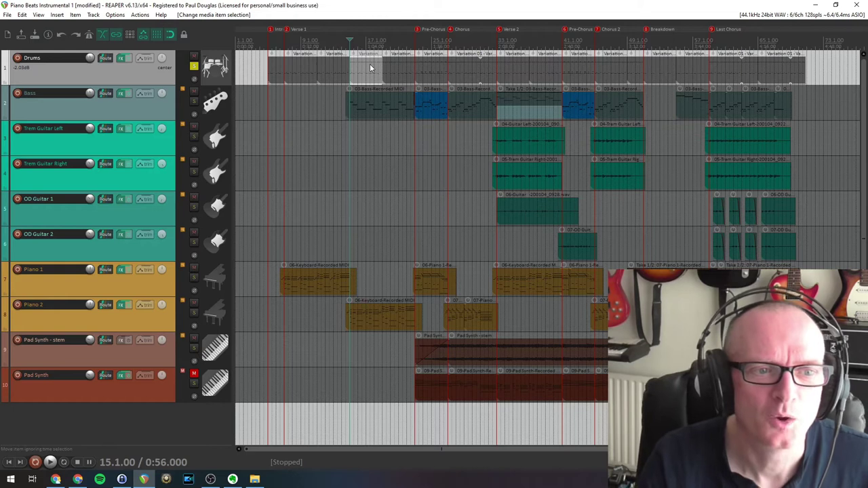
click(333, 43)
click(342, 50)
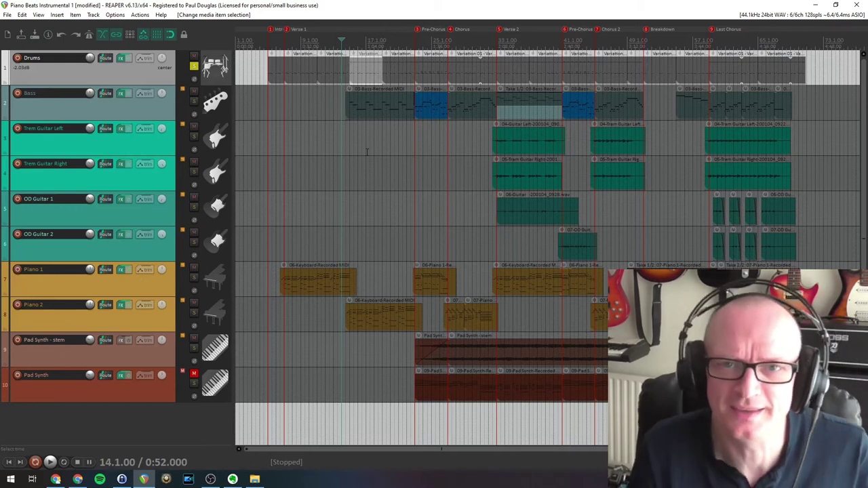
key(space)
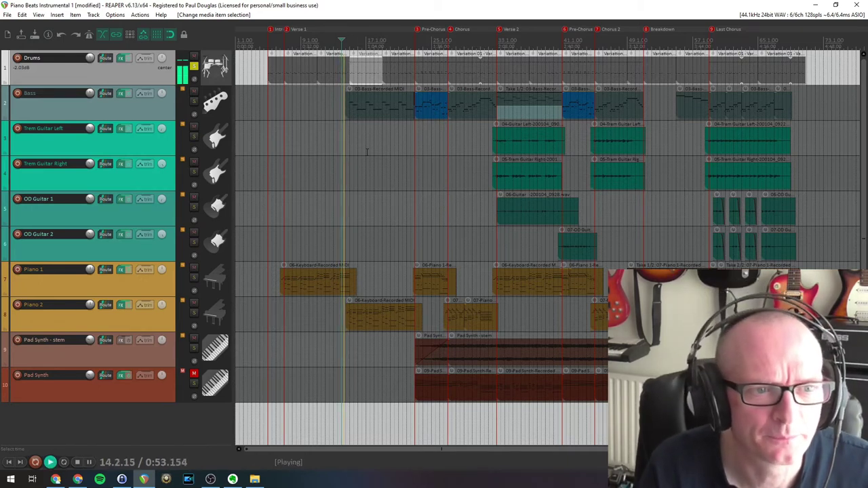
key(space)
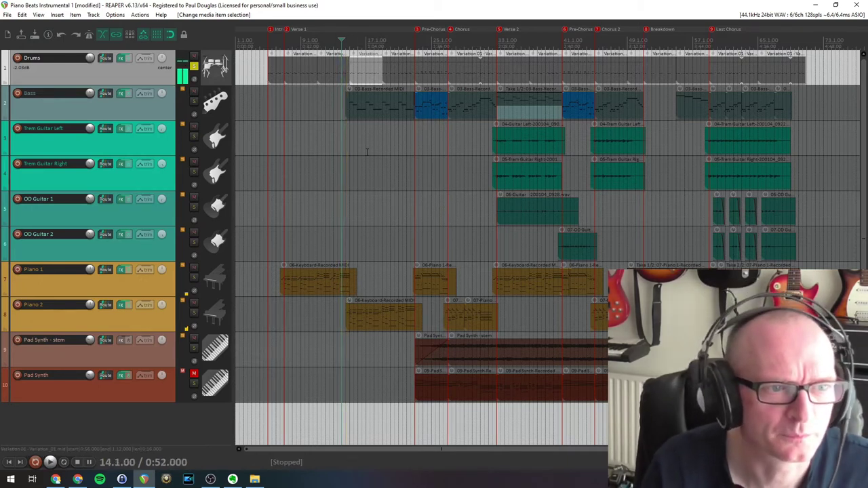
- Unsolo the Drums track and play the full arrangement from bar 14
click(194, 68)
key(space)
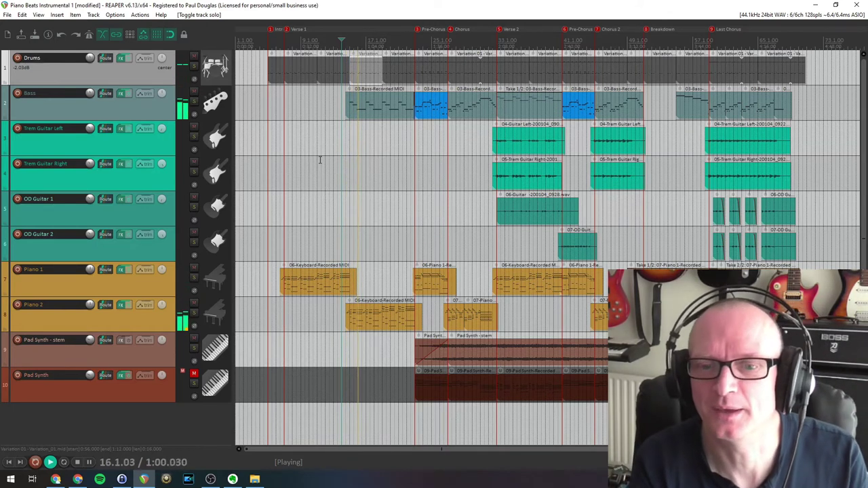
key(space)
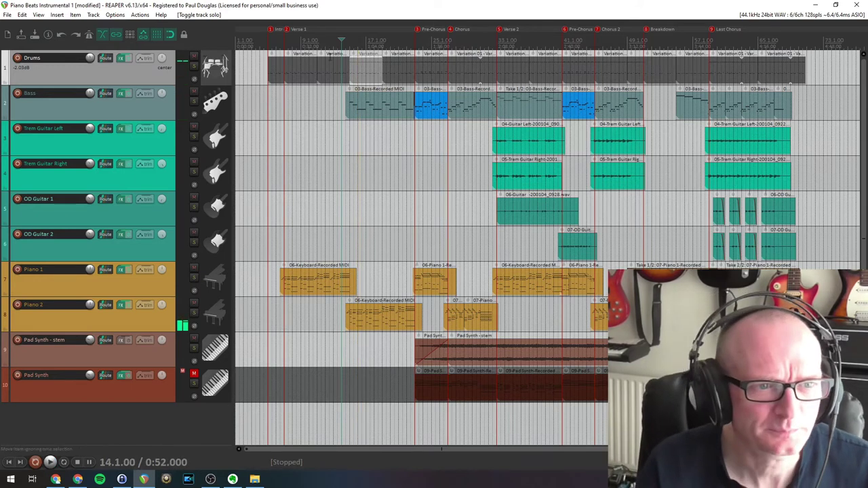
- Play the full arrangement from the Pre-Chorus marker at bar 23
click(268, 43)
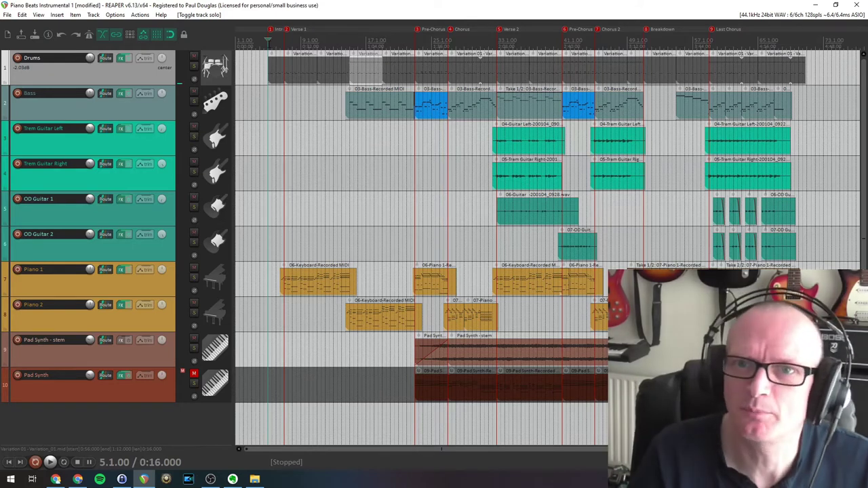
click(417, 30)
key(space)
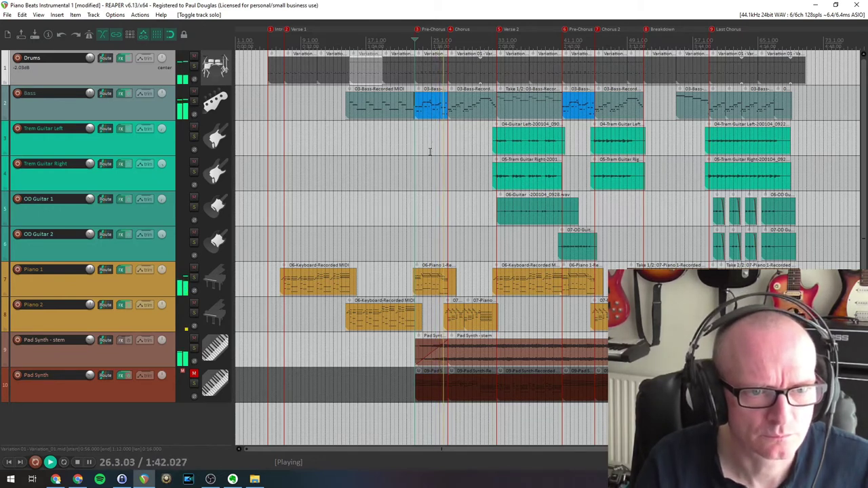
key(space)
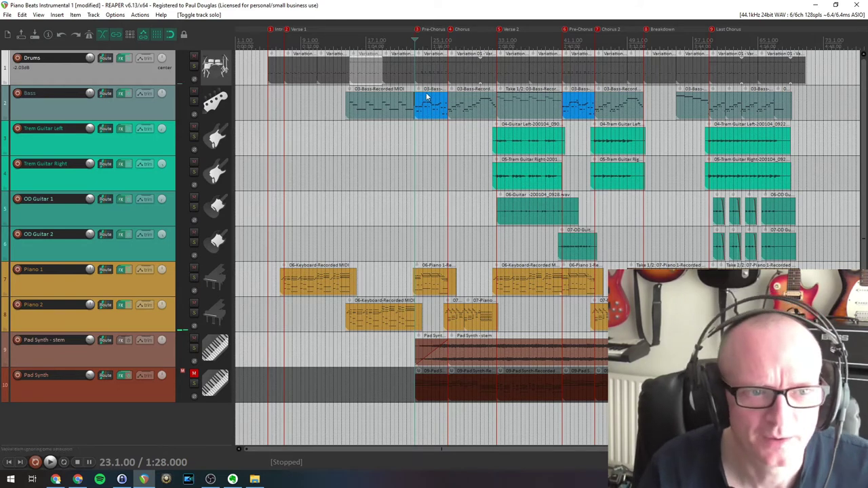
- Play the full arrangement from the Chorus marker at bar 27
key(bracketright)
key(space)
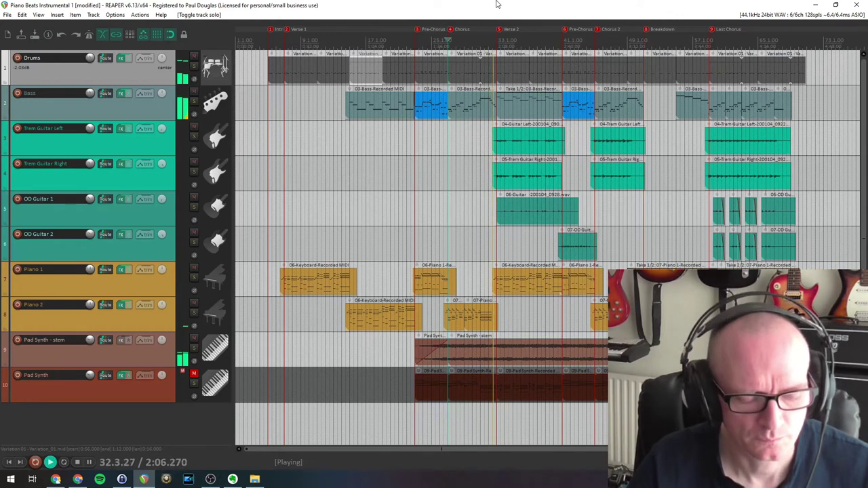
key(space)
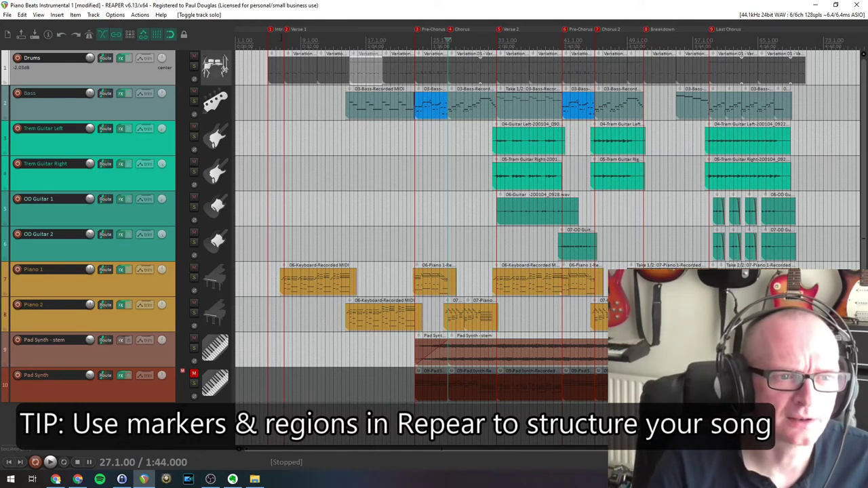
- Add a marker named "demo marker" at bar 17 and undo it
click(288, 31)
click(270, 31)
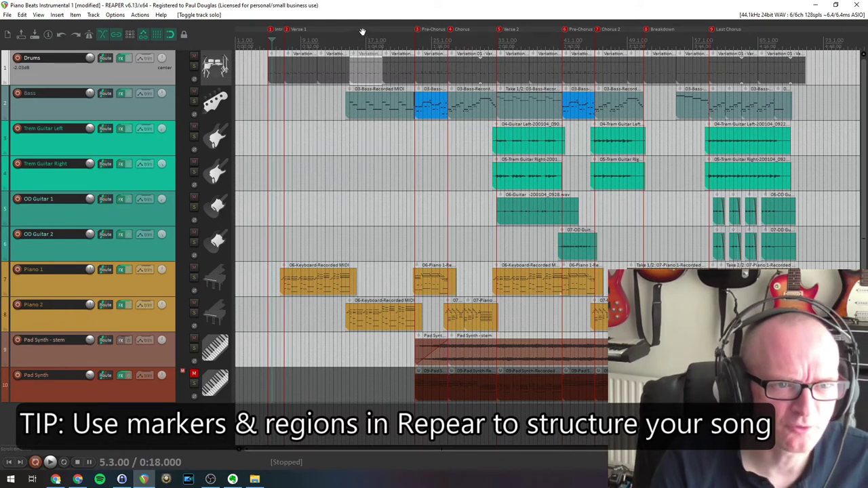
click(370, 57)
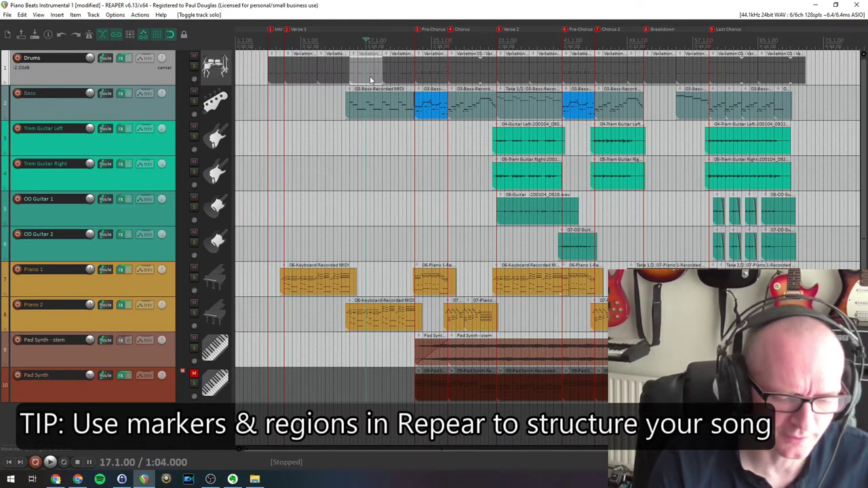
key(shift+m)
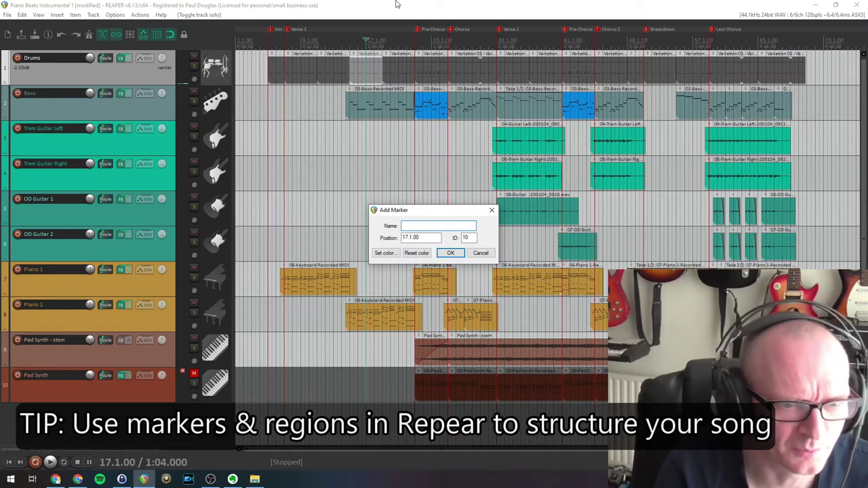
text(demo mark)
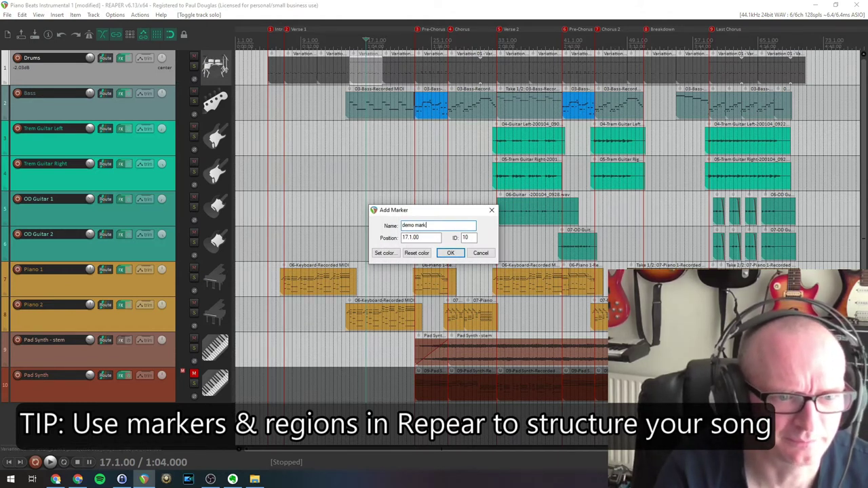
text(er)
key(Return)
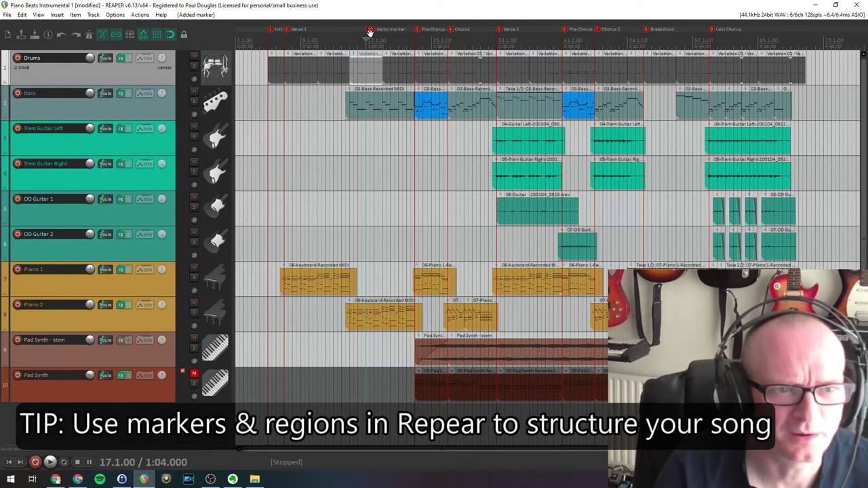
key(ctrl+z)
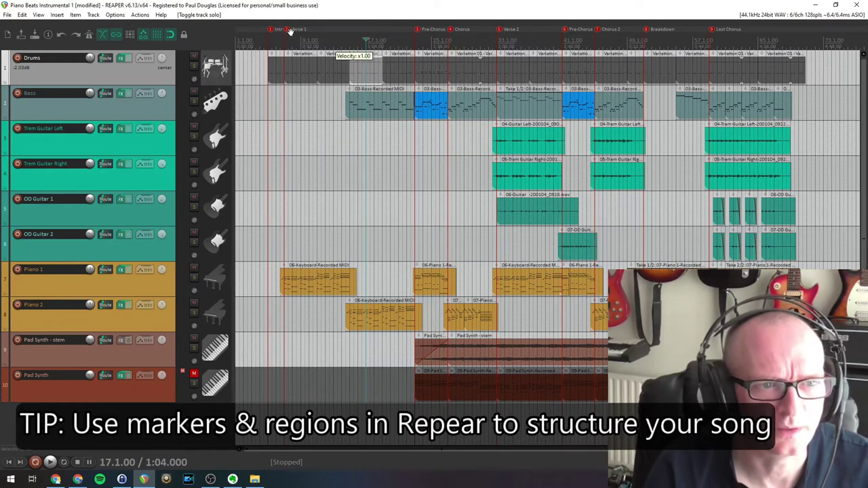
- Jump the edit cursor between numbered song markers, including Verse 2 and Breakdown, and return to the Intro marker
click(268, 39)
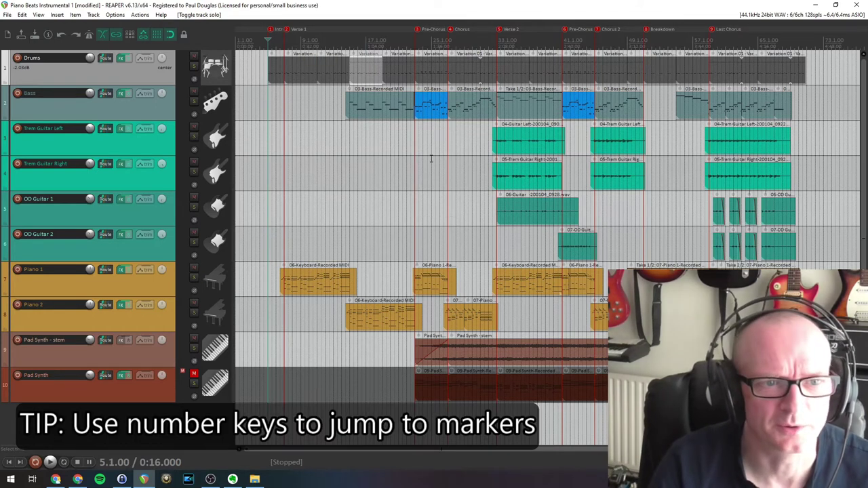
key(3)
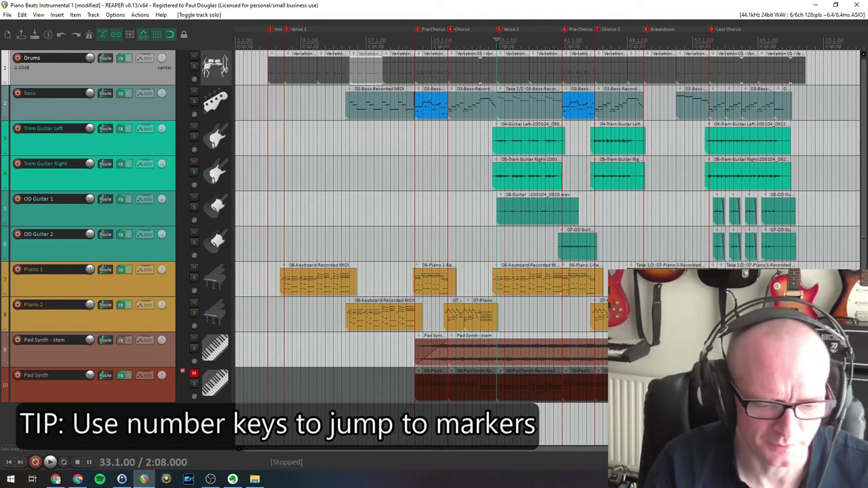
key(8)
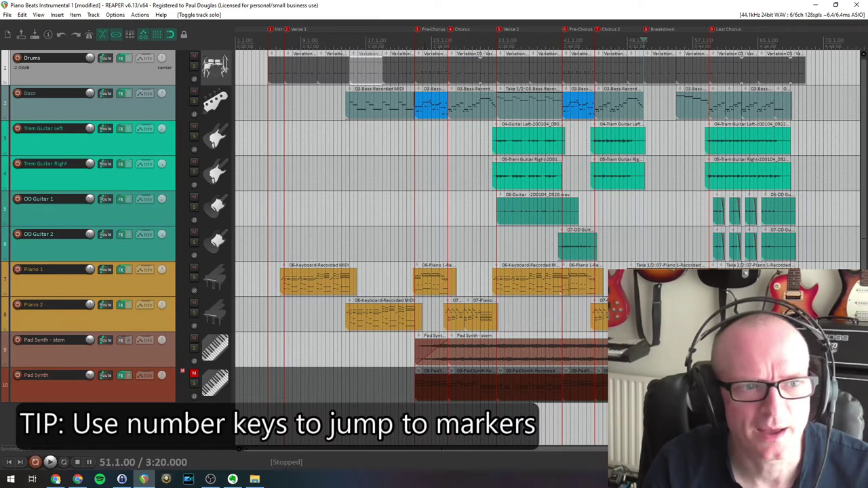
key(1)
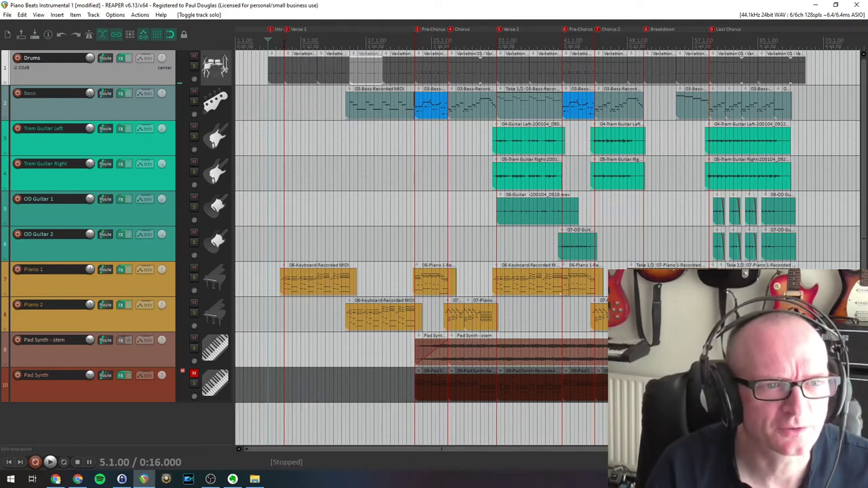
- Create a region spanning Verse 1 up to the Pre-Chorus marker and copy it to the end of the song
drag(284, 44, 411, 48)
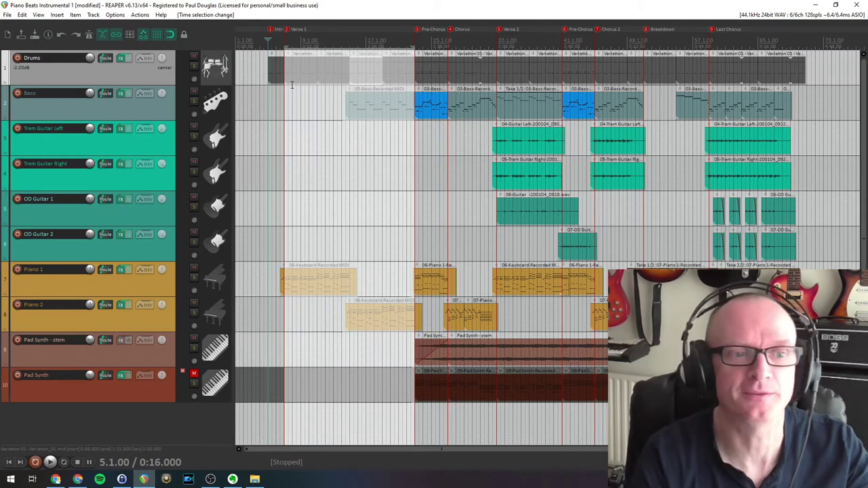
key(shift+r)
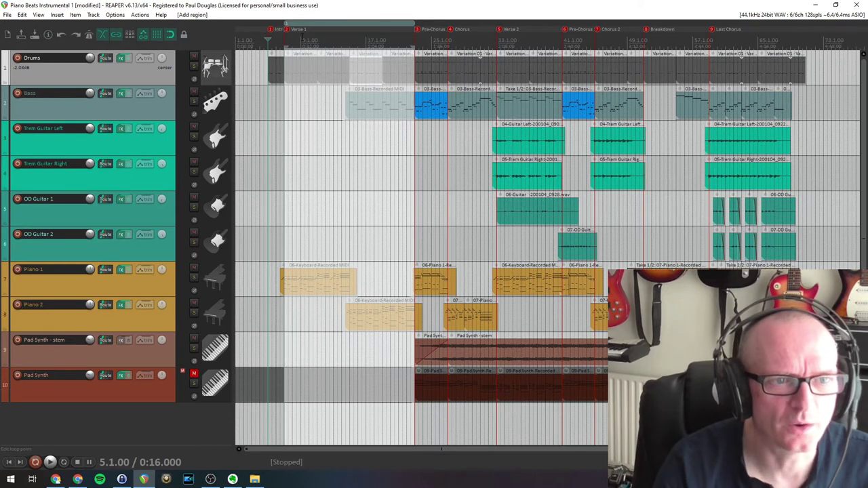
mouse_move(621, 24)
mouse_down()
mouse_move(712, 22)
mouse_move(321, 27)
mouse_up()
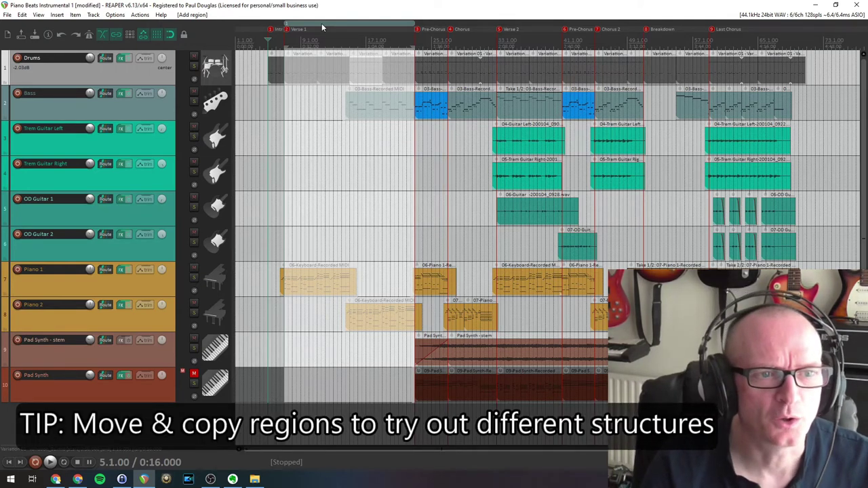
drag(505, 29, 807, 24)
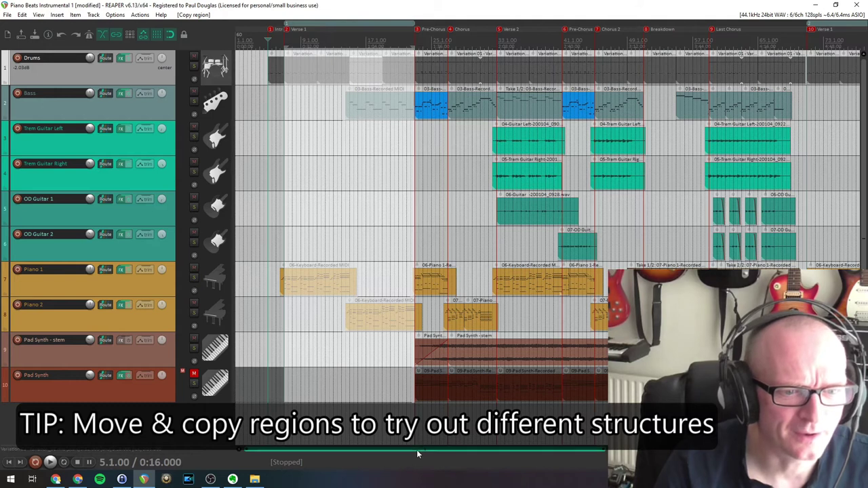
- Copy the duplicated Verse 1 region further along the timeline to about bar 97
scroll(417, 450, down, 2)
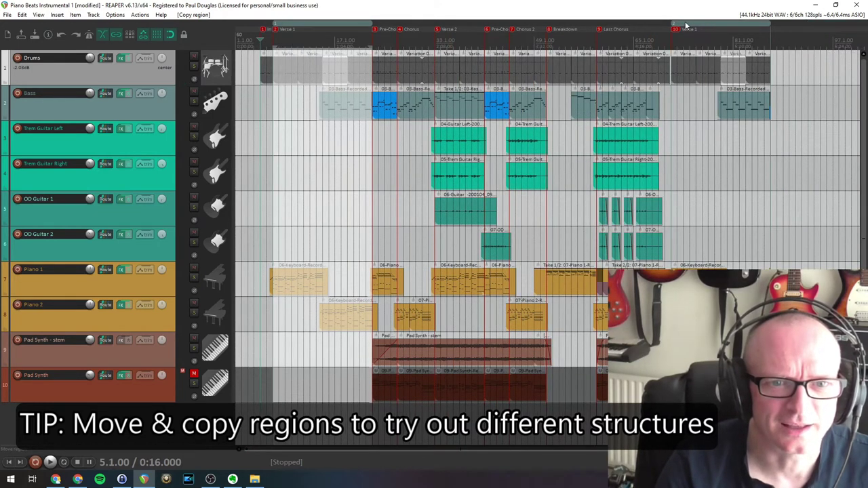
click(714, 25)
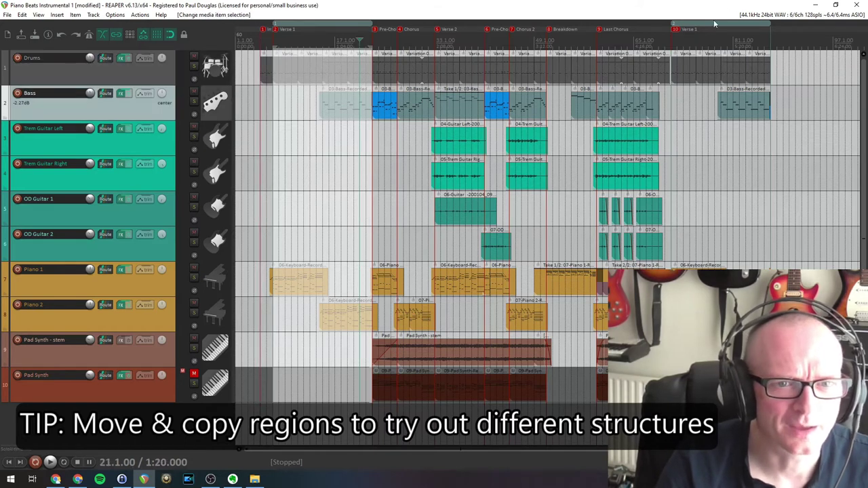
drag(704, 23, 832, 25)
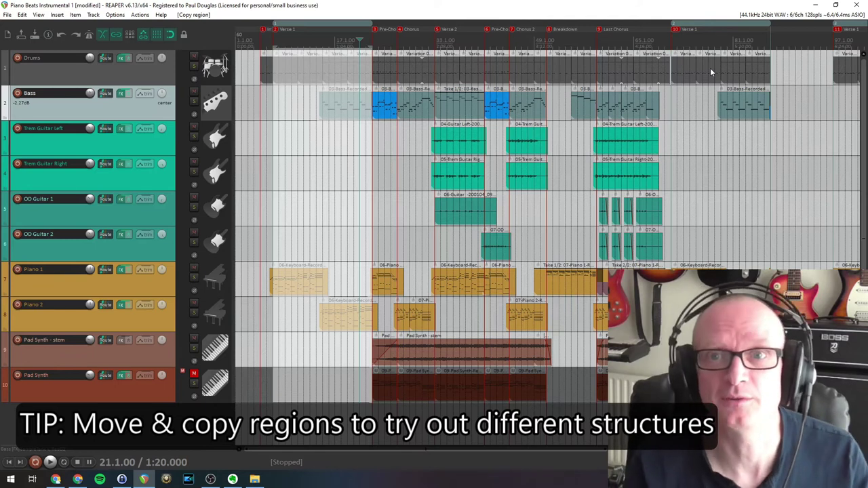
- Undo both region copies, the Verse 1 region and the time selection
key(ctrl+z)
key(ctrl+z)
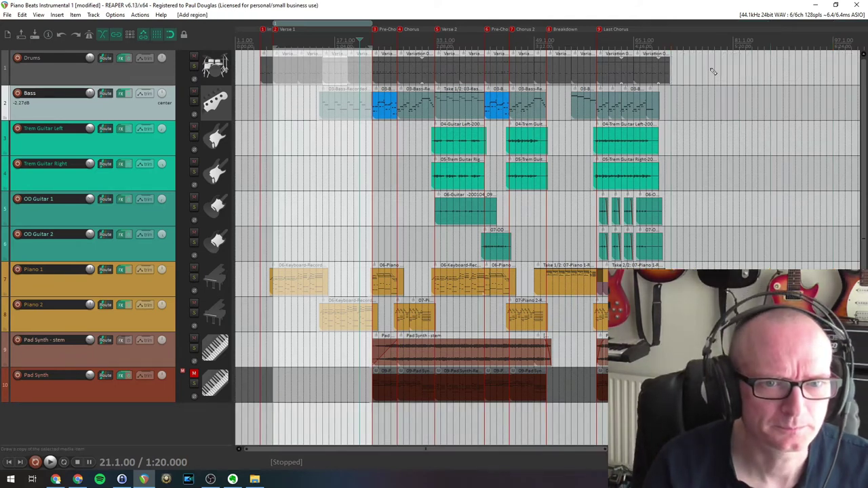
key(ctrl+z)
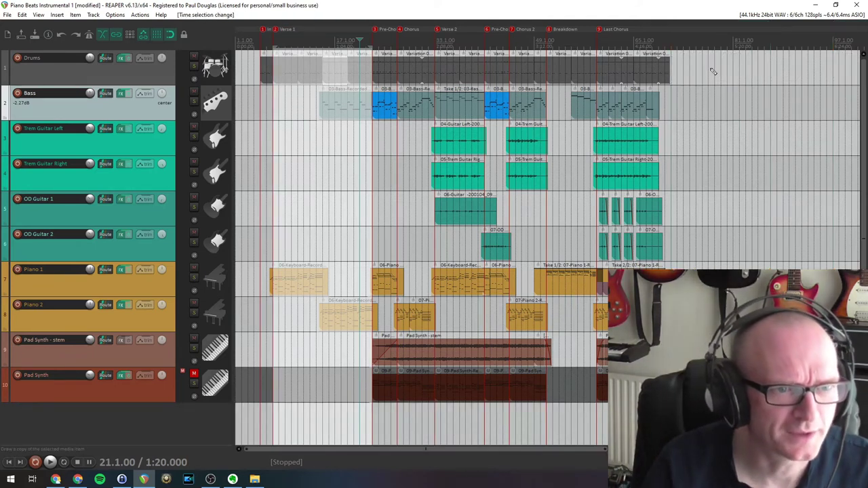
key(ctrl+z)
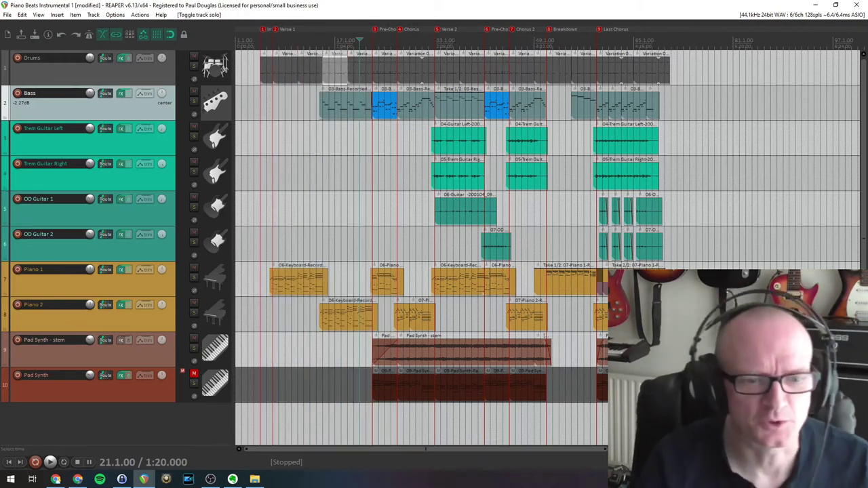
- Review the song structure by moving the edit cursor through the sections from Verse 1 to Chorus 2
scroll(537, 447, up, 2)
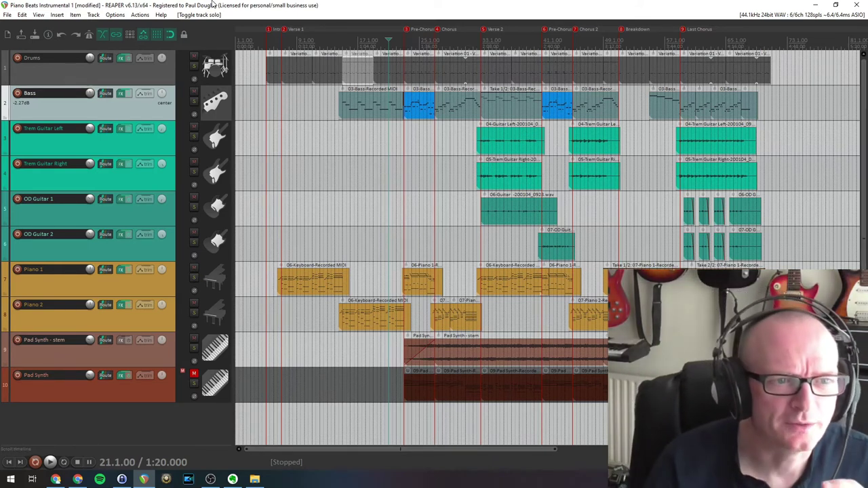
click(314, 30)
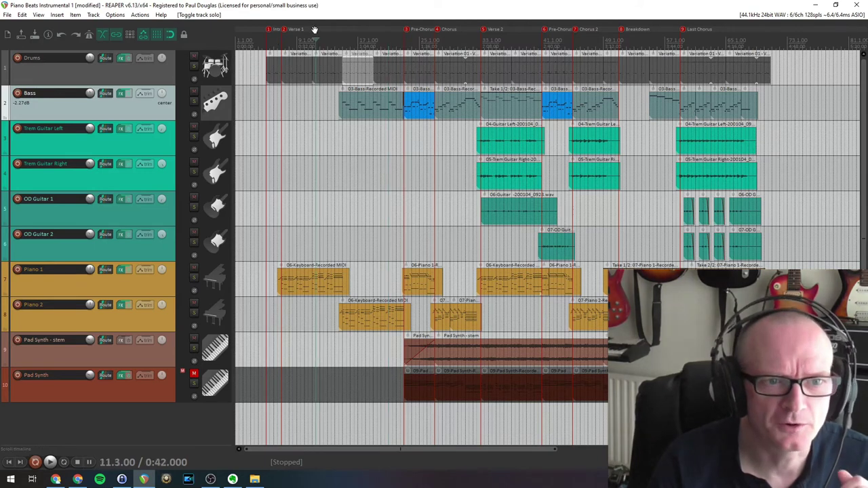
click(422, 30)
click(446, 30)
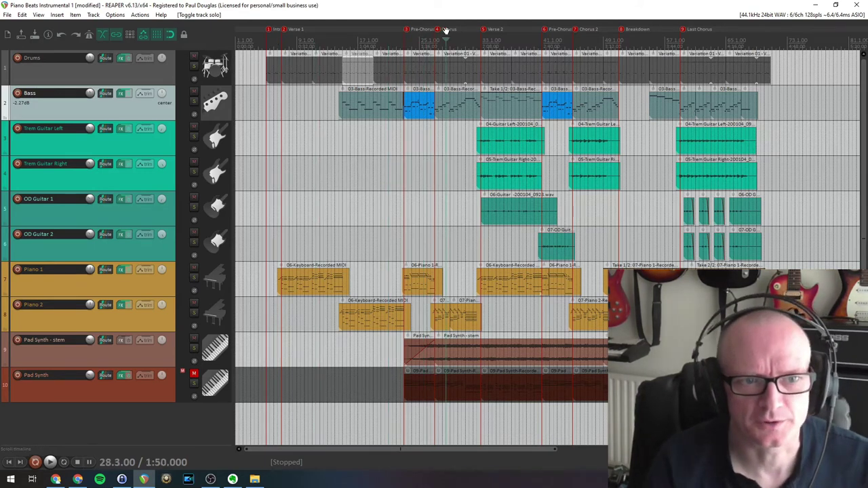
click(512, 31)
click(556, 30)
click(596, 32)
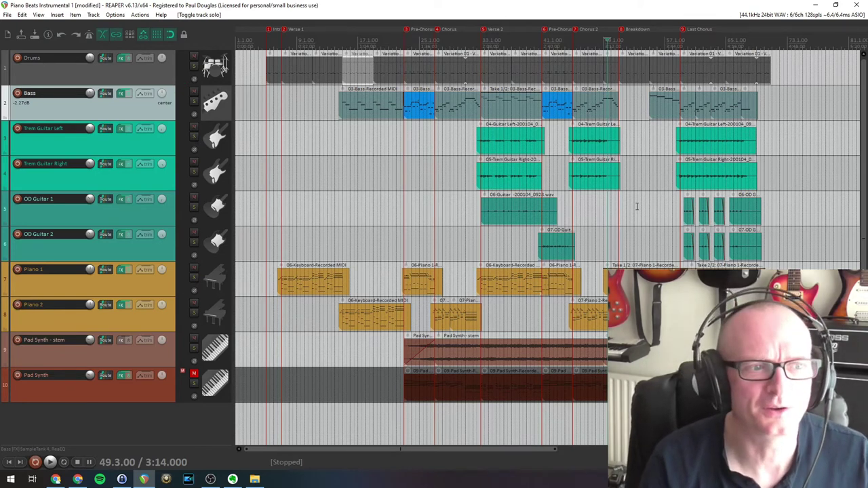
- Solo the Drums, Piano 1 and Piano 2 tracks and play them from Verse 2 at bar 33
click(195, 67)
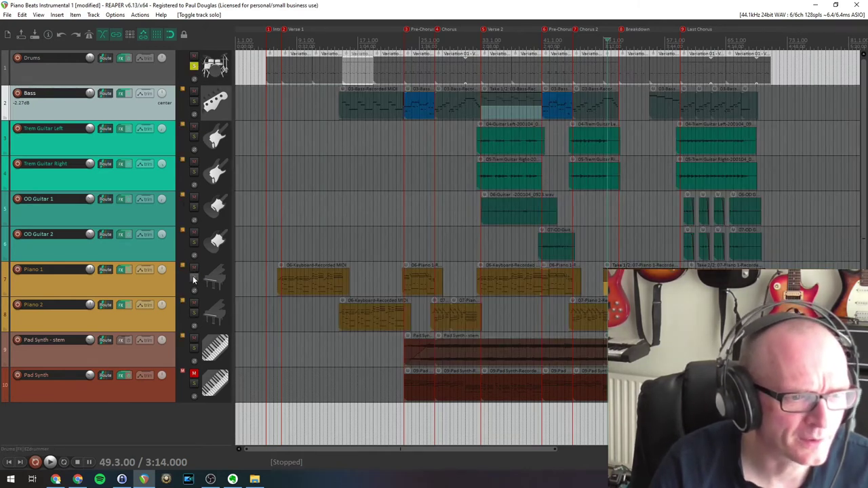
click(194, 278)
click(195, 313)
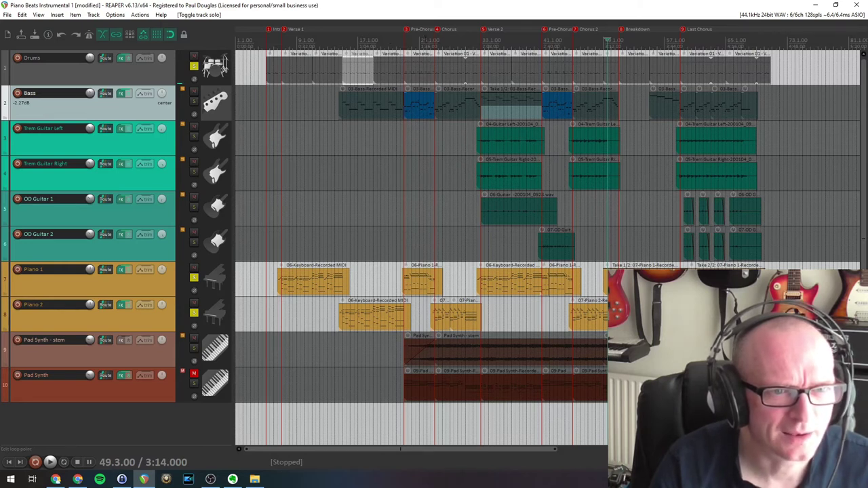
click(481, 40)
key(space)
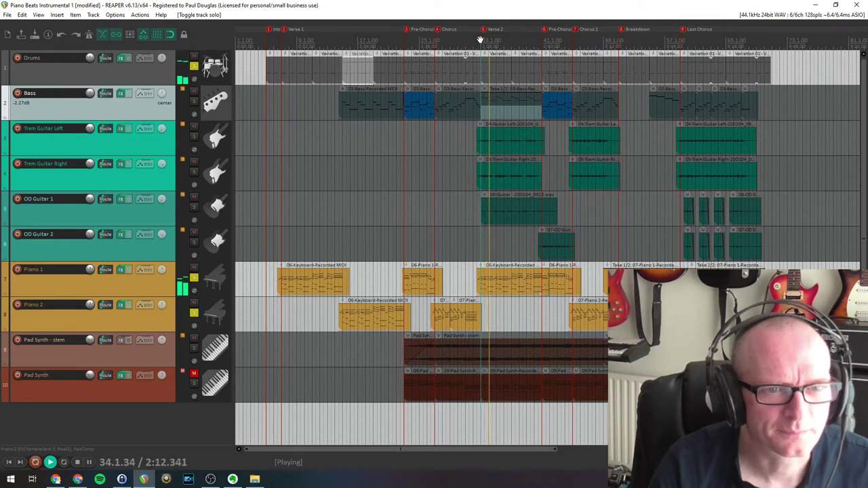
key(space)
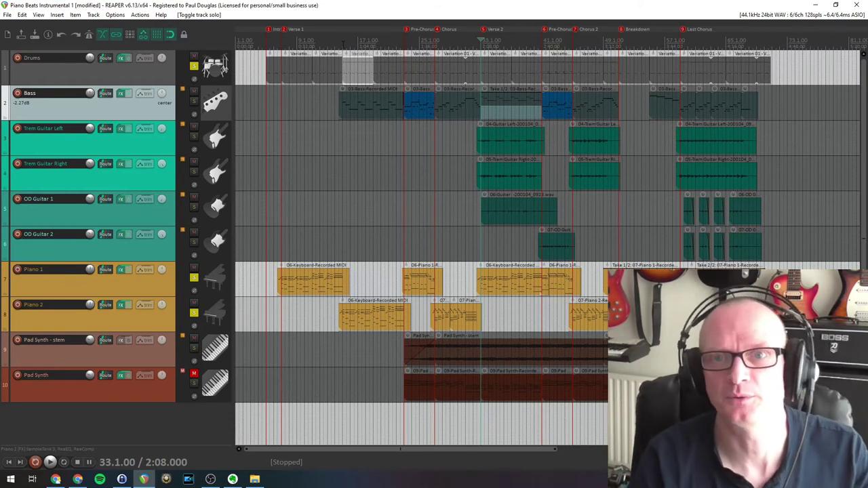
- Unsolo the Drums, Piano 1 and Piano 2 tracks, solo the Bass track and play it from bar 15
click(342, 43)
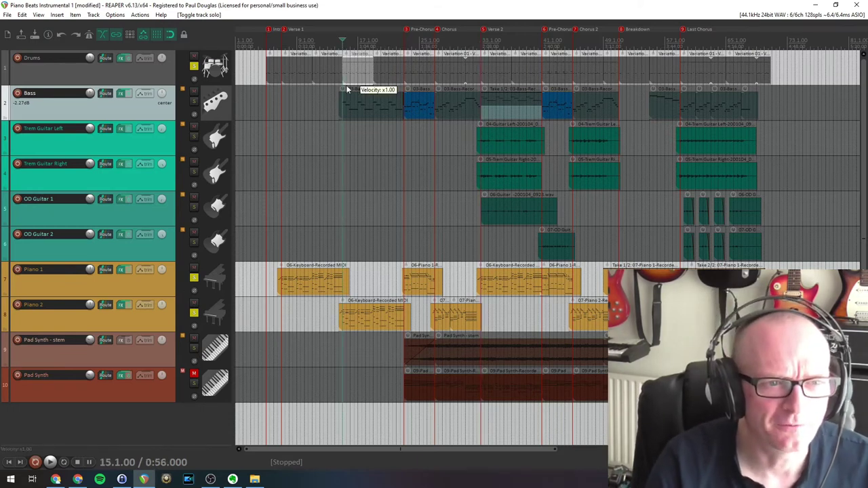
click(194, 67)
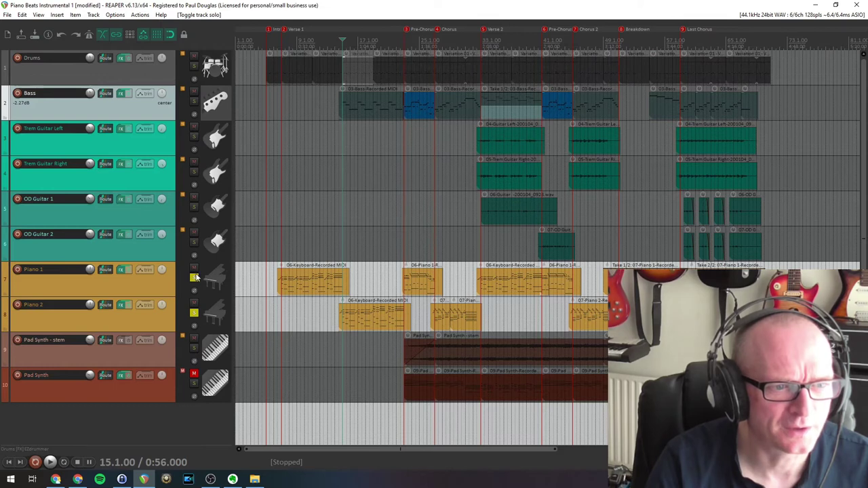
click(196, 278)
click(194, 312)
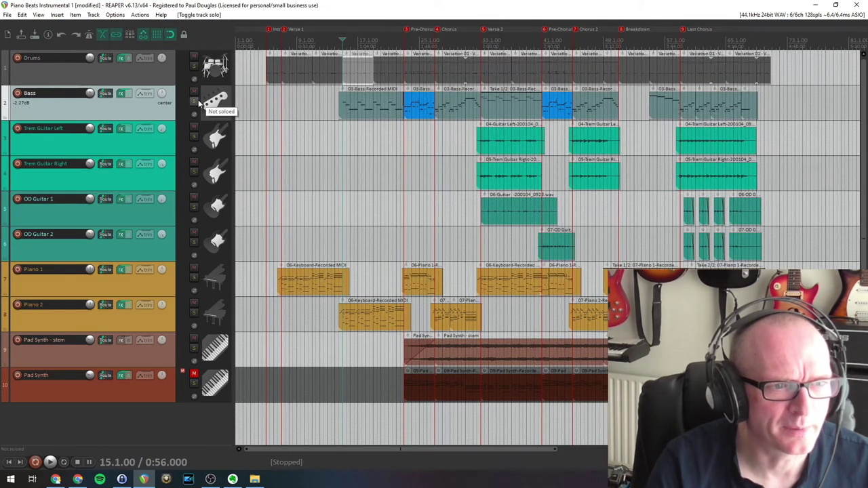
click(194, 102)
key(space)
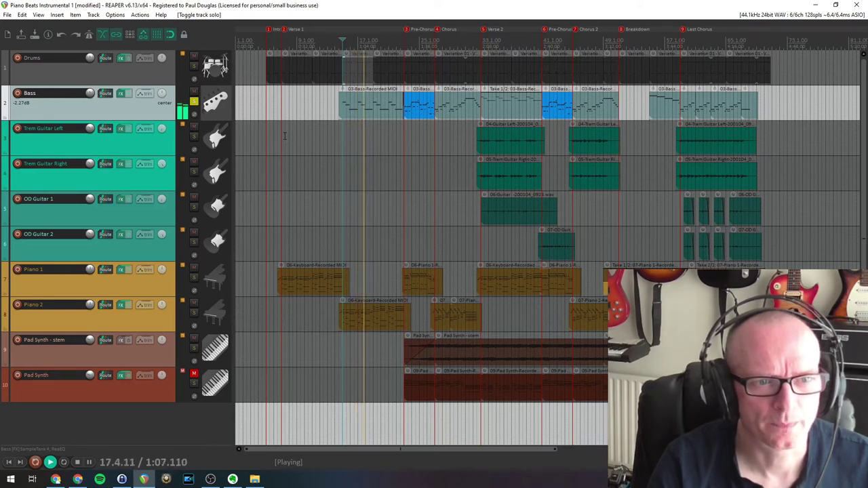
key(space)
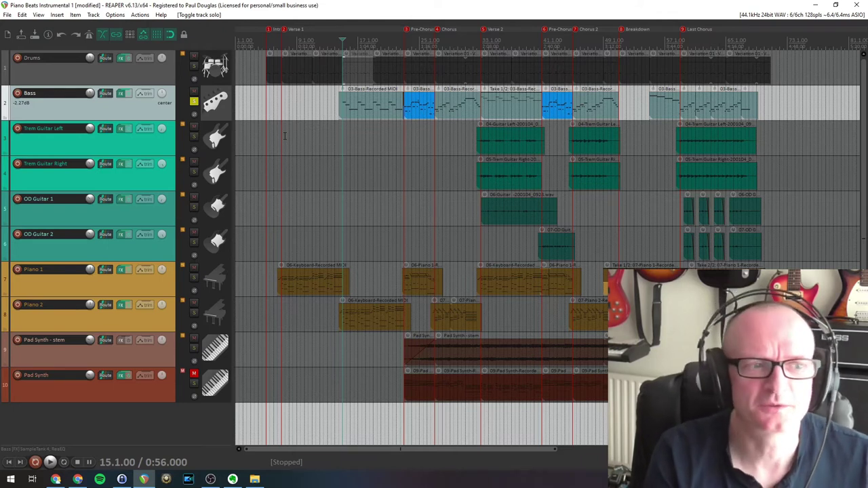
- Play the soloed Bass track from the first Pre-Chorus at bar 23 and from the Chorus at bar 27
click(404, 42)
key(space)
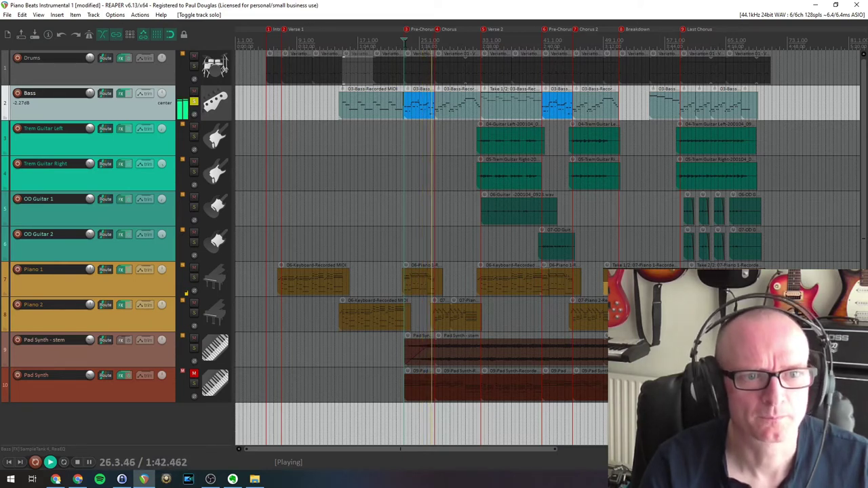
key(space)
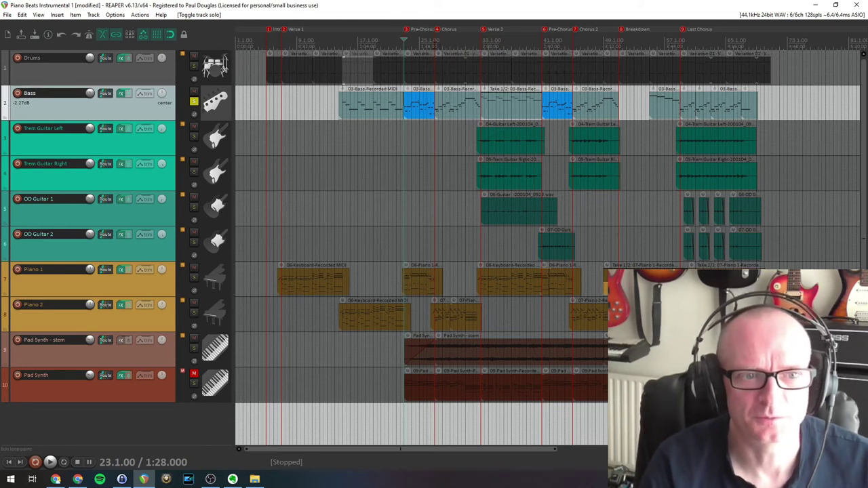
click(435, 44)
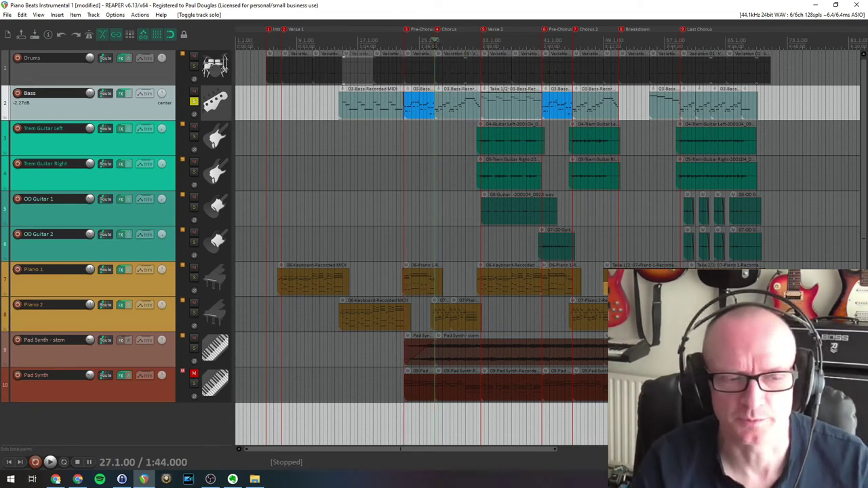
key(space)
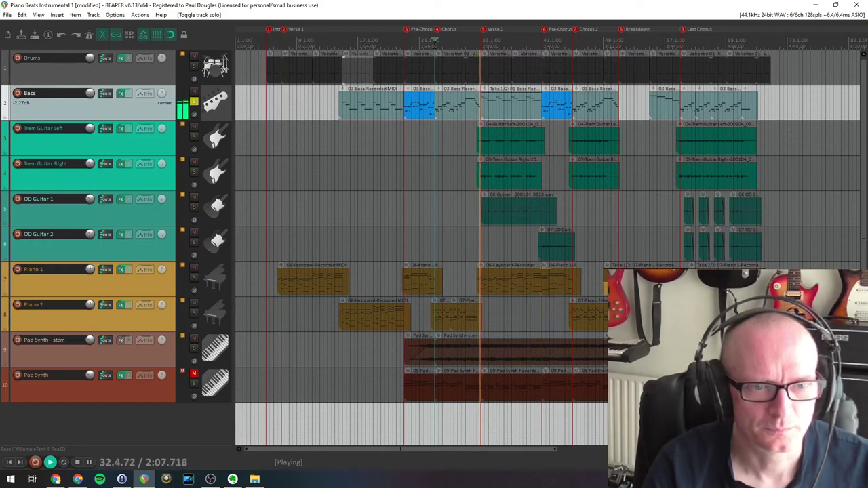
key(space)
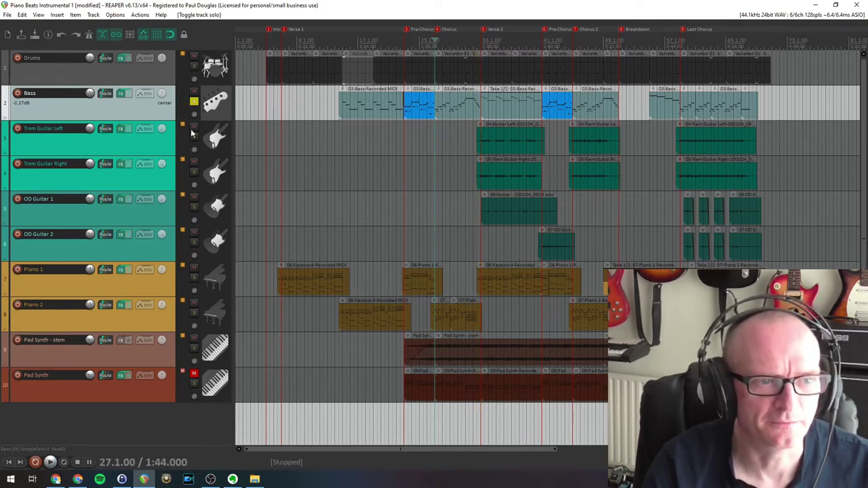
- Unsolo the Bass track and play the full arrangement from bar 15 in Verse 1
click(194, 103)
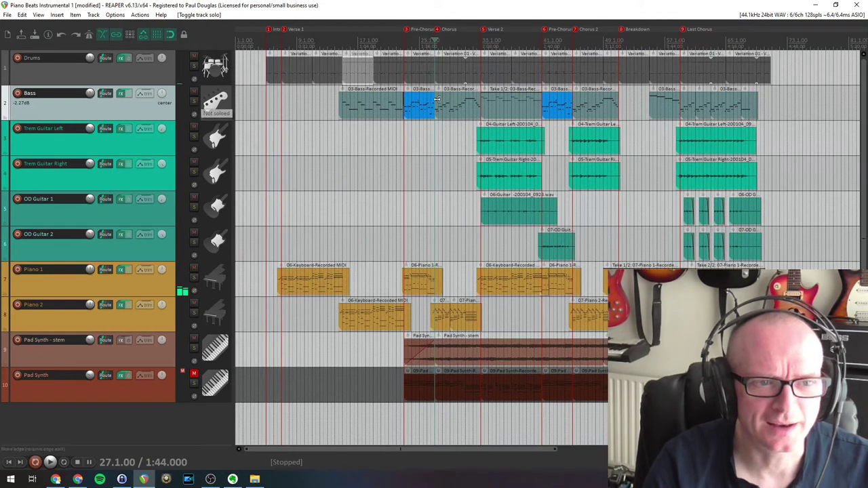
click(342, 39)
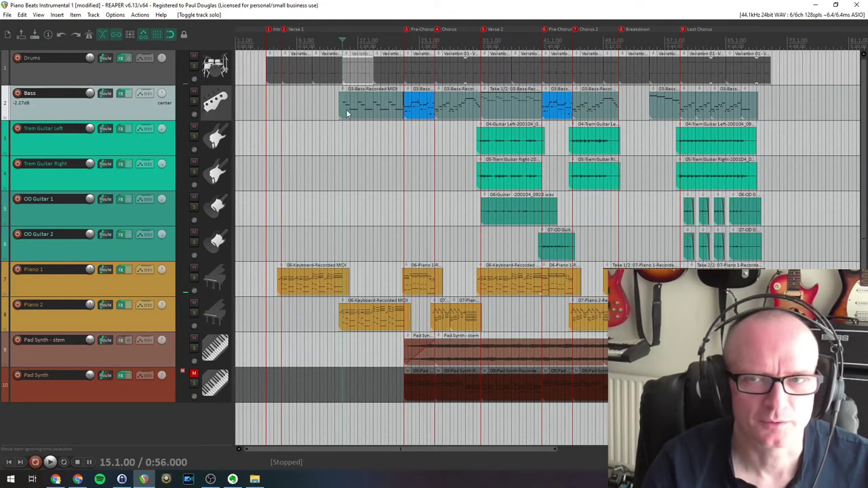
key(space)
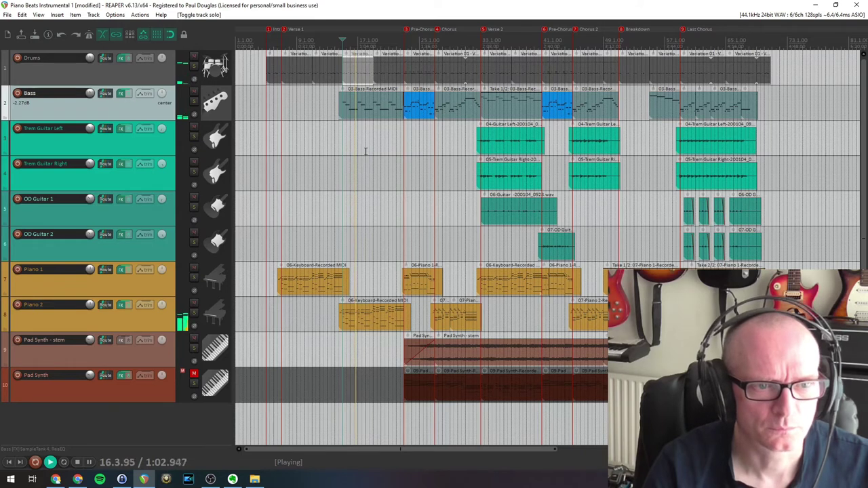
key(space)
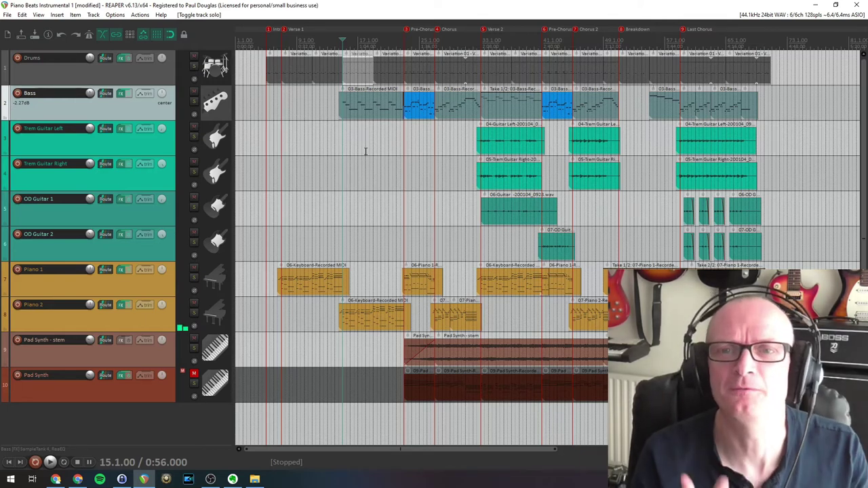
- Play the full arrangement from the first Pre-Chorus at bar 23 and from the Chorus at bar 27
click(404, 42)
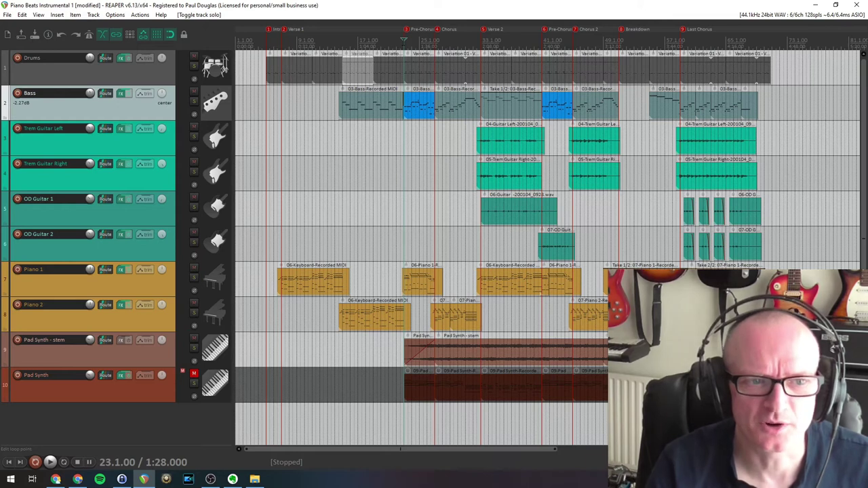
key(space)
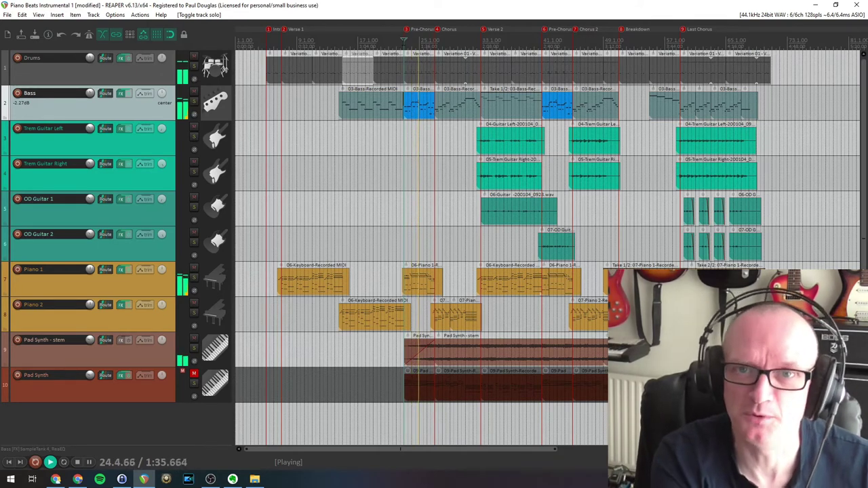
key(space)
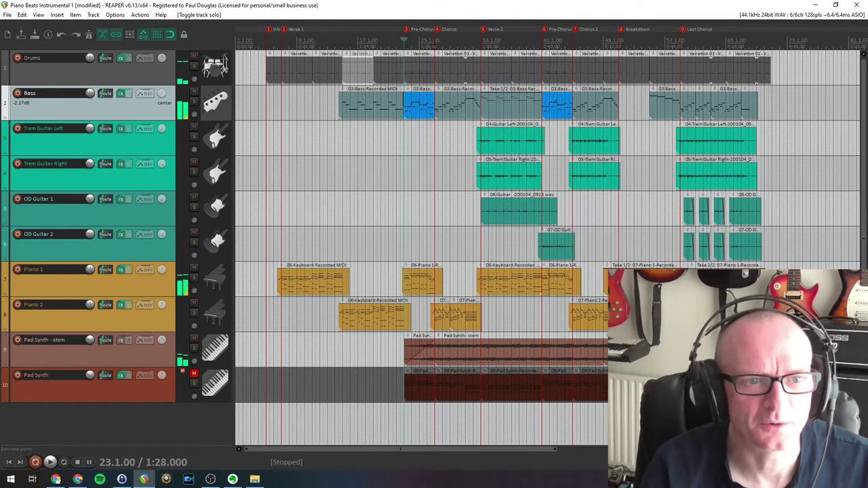
key(4)
key(space)
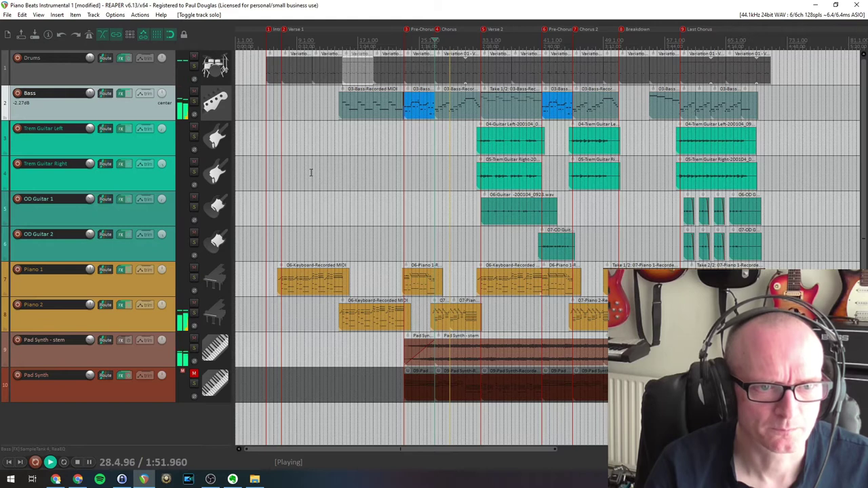
key(space)
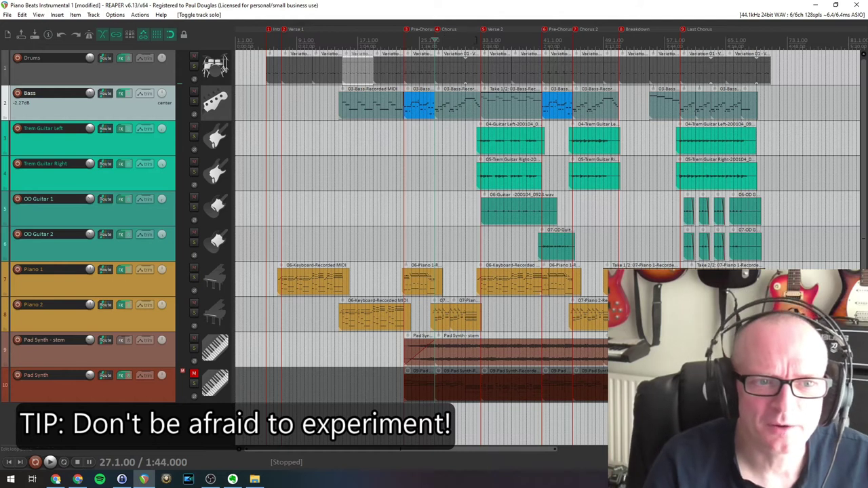
- Play the full arrangement from the start of Verse 2 at bar 33
click(480, 40)
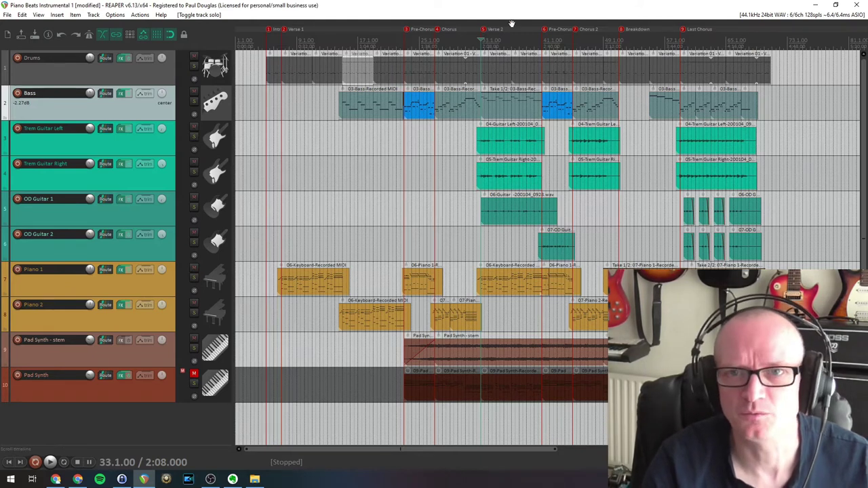
key(space)
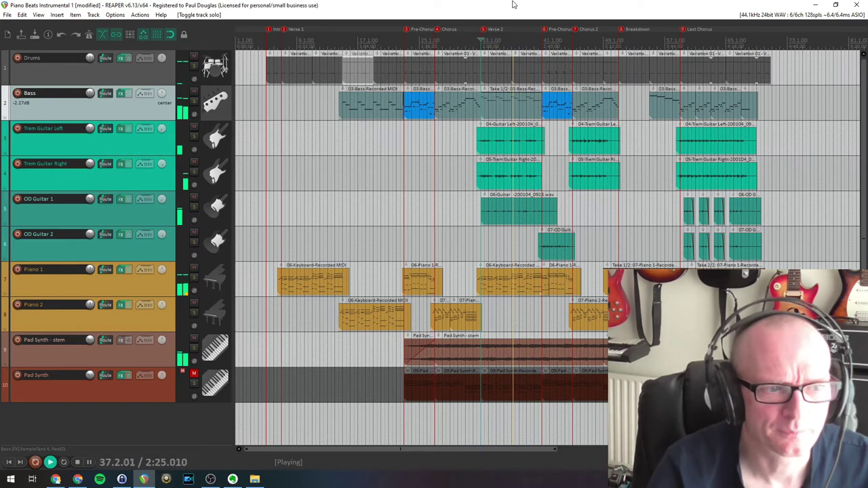
key(space)
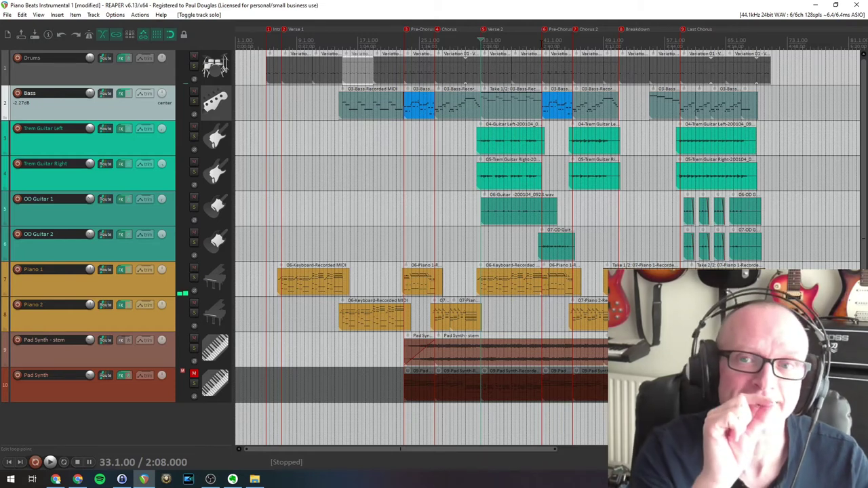
- Play the second Pre-Chorus from bar 41 twice, and play Chorus 2 from bar 45
click(542, 44)
key(space)
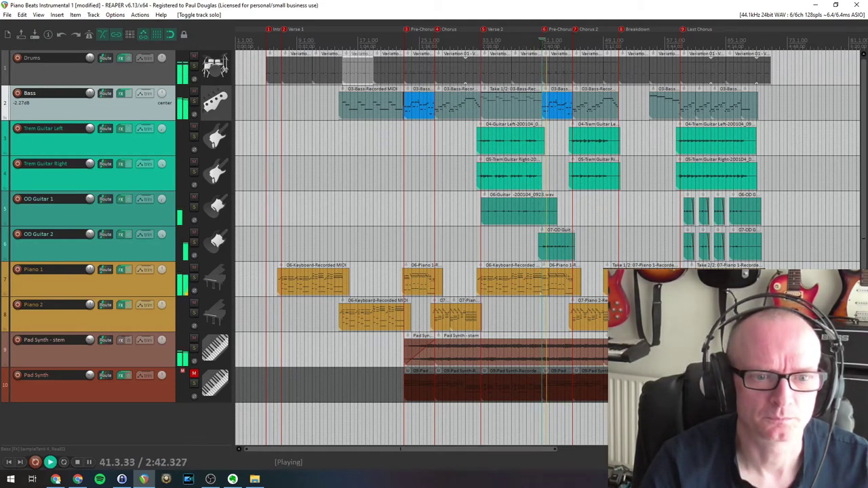
key(space)
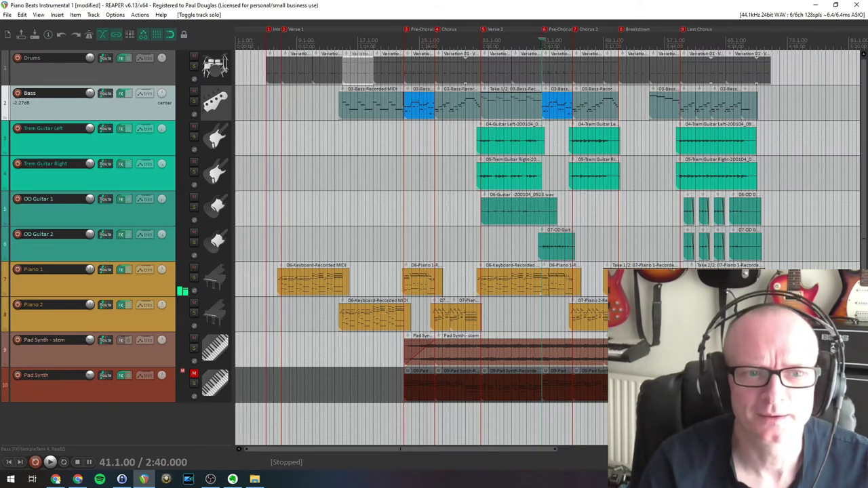
key(space)
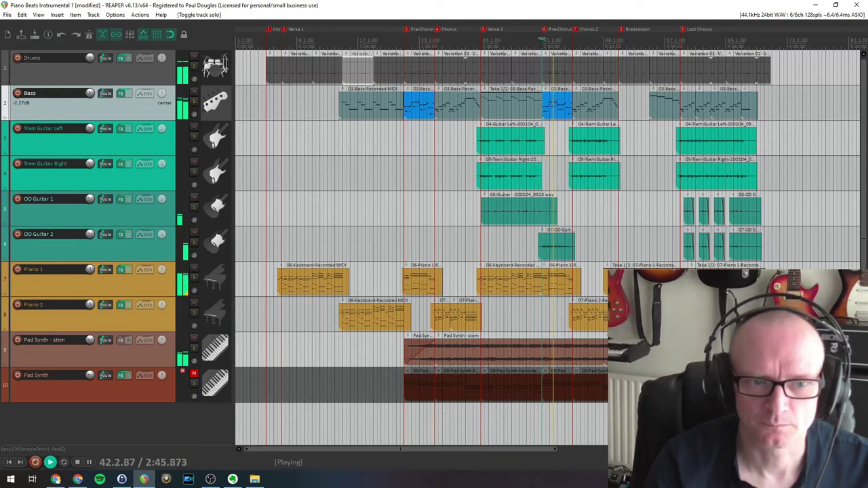
key(space)
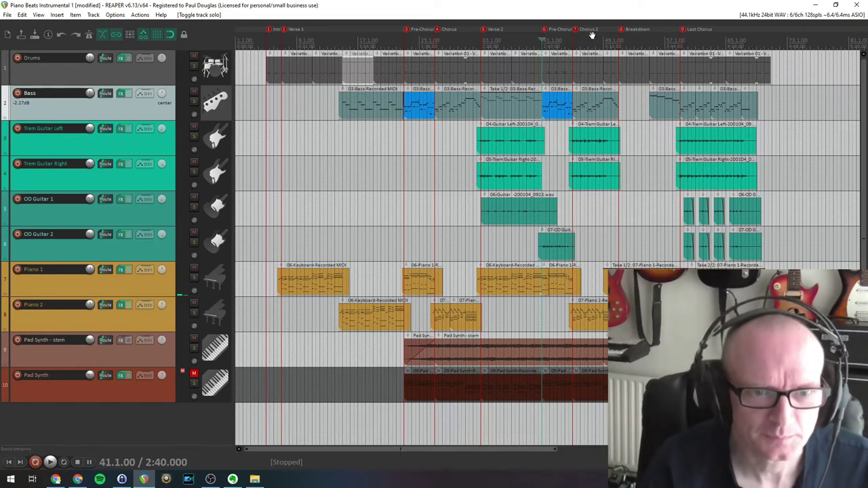
click(572, 40)
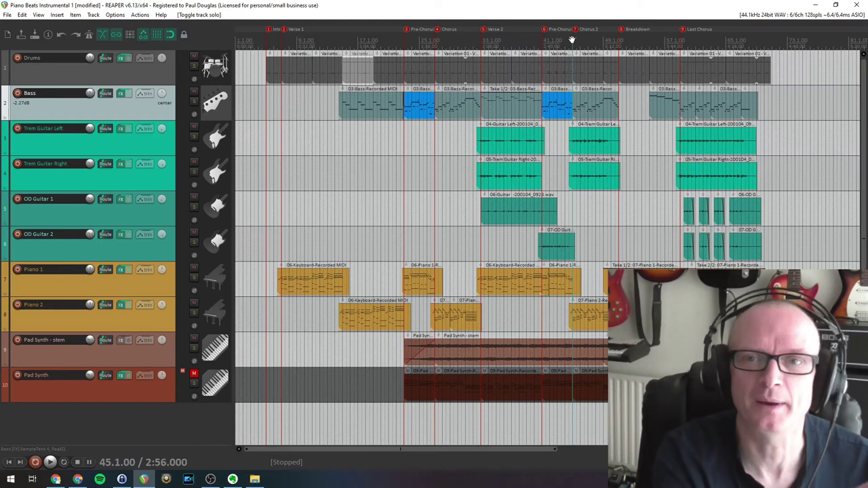
key(space)
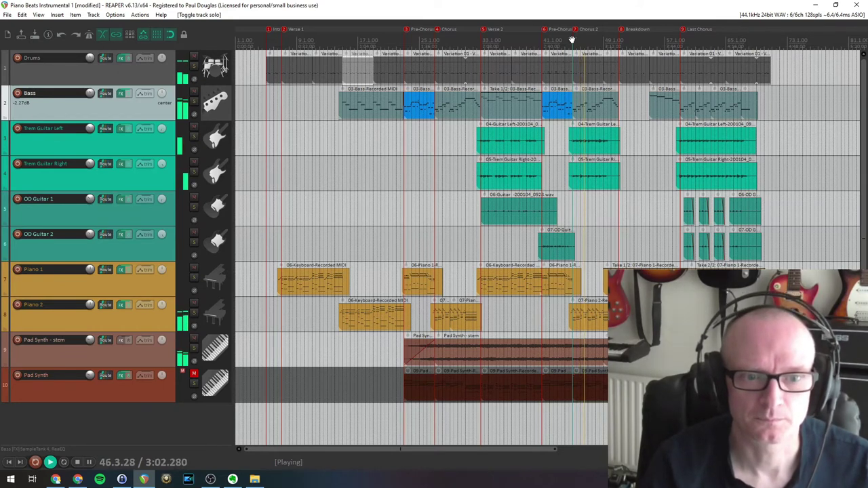
key(space)
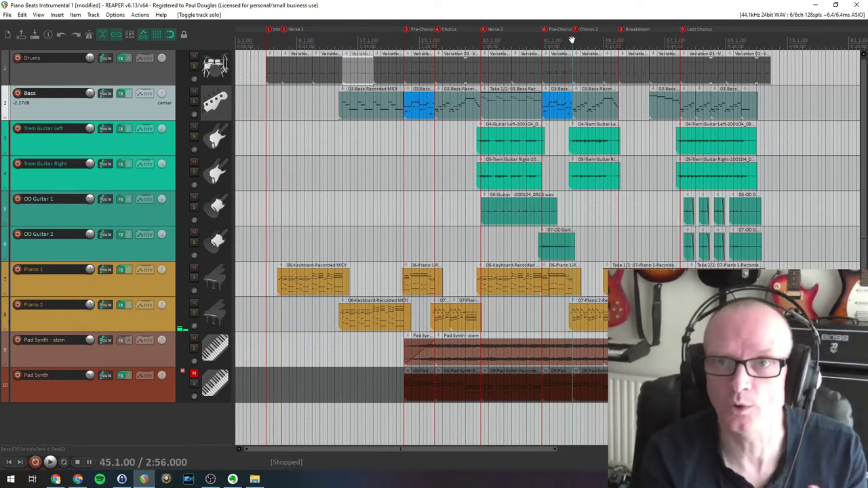
- Play the transition from the first Pre-Chorus at bar 23 into the Chorus with all instruments
click(404, 38)
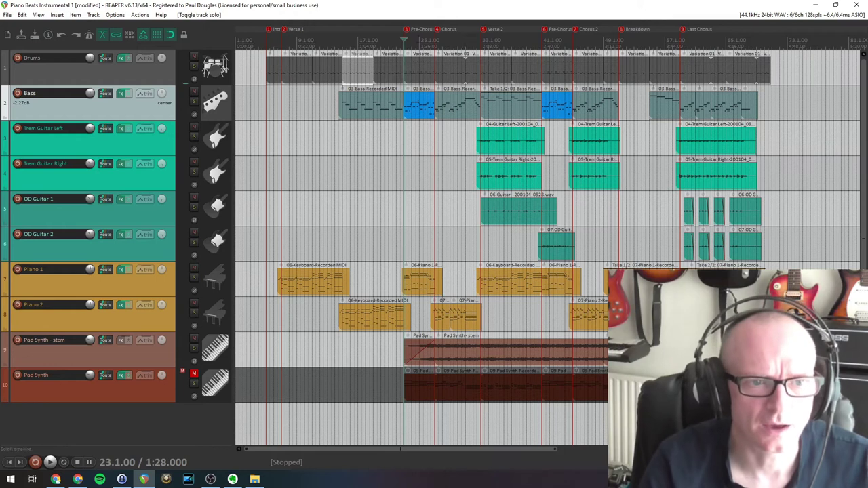
key(space)
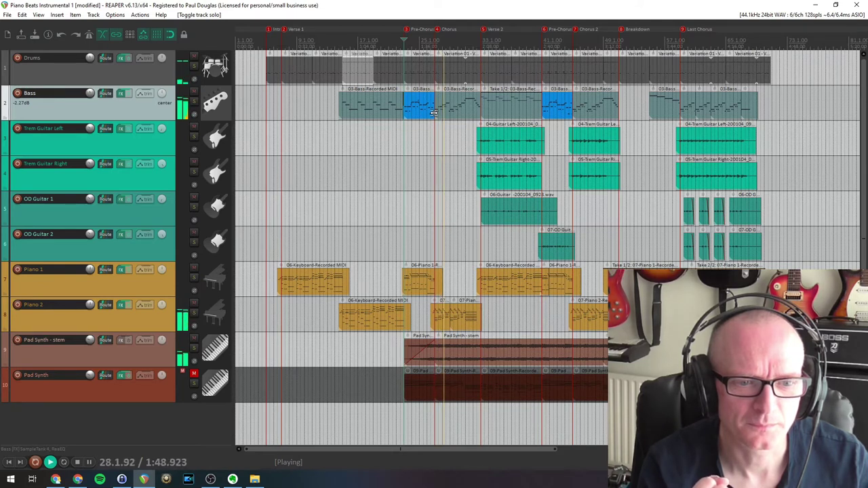
key(space)
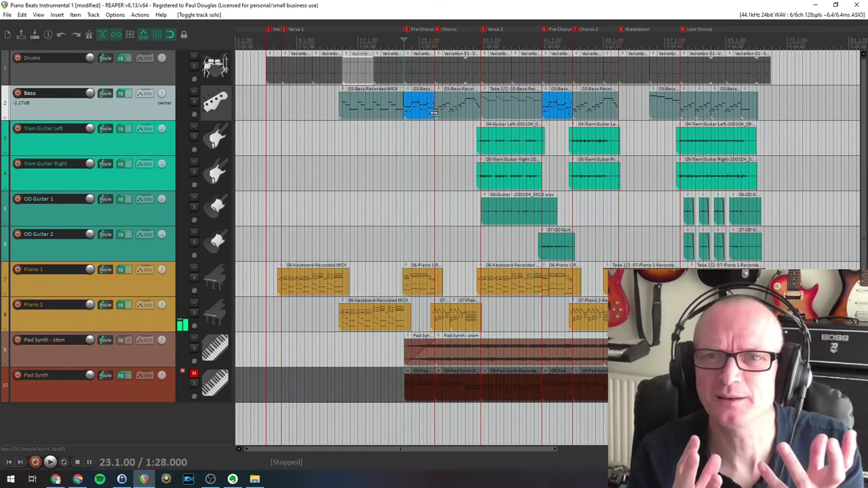
- Play from bar 50 through the Breakdown section into the Last Chorus
click(629, 54)
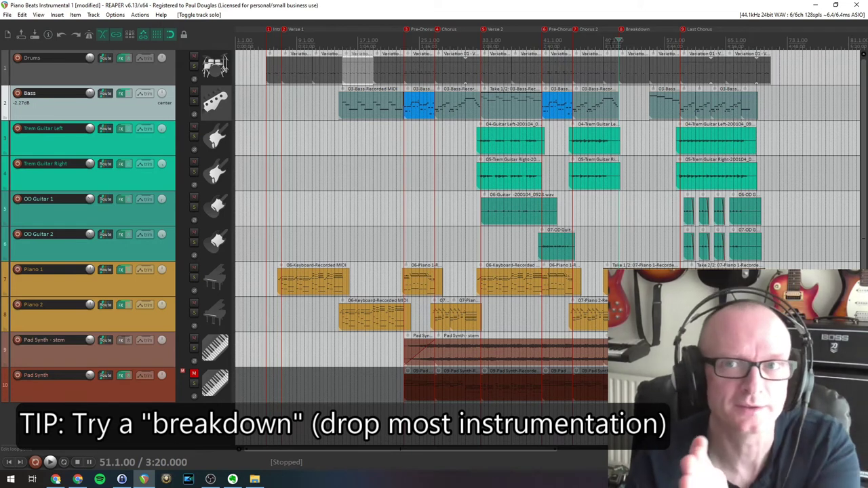
click(611, 42)
key(space)
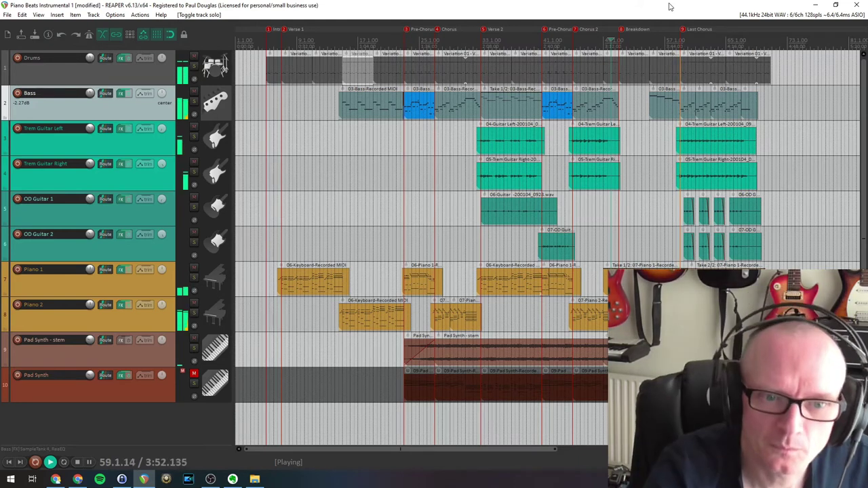
key(space)
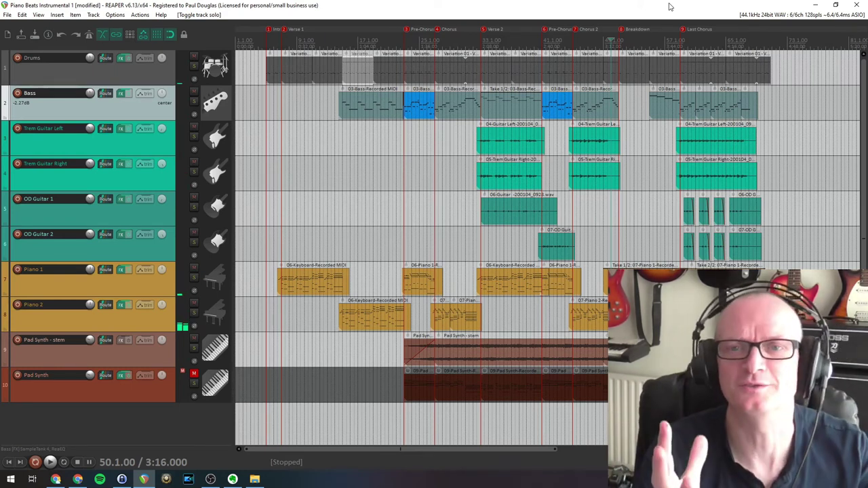
- Play the Last Chorus from its marker at bar 59 with all instruments, and stop playback
key(9)
key(space)
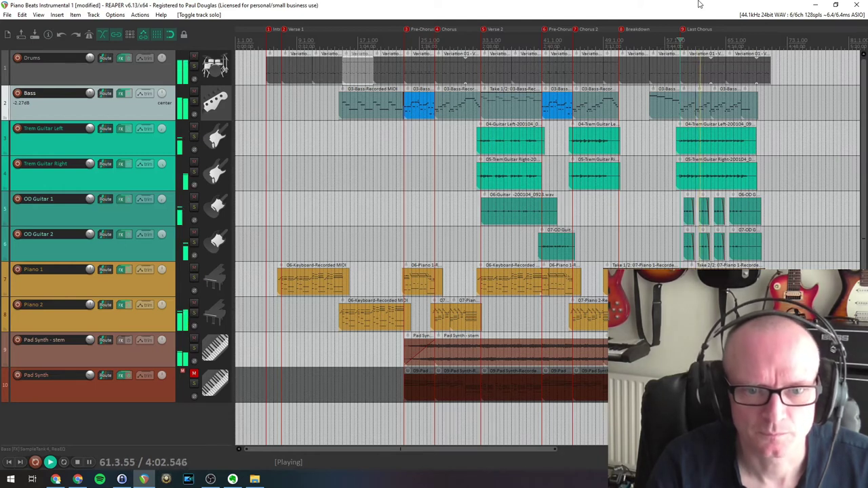
key(space)
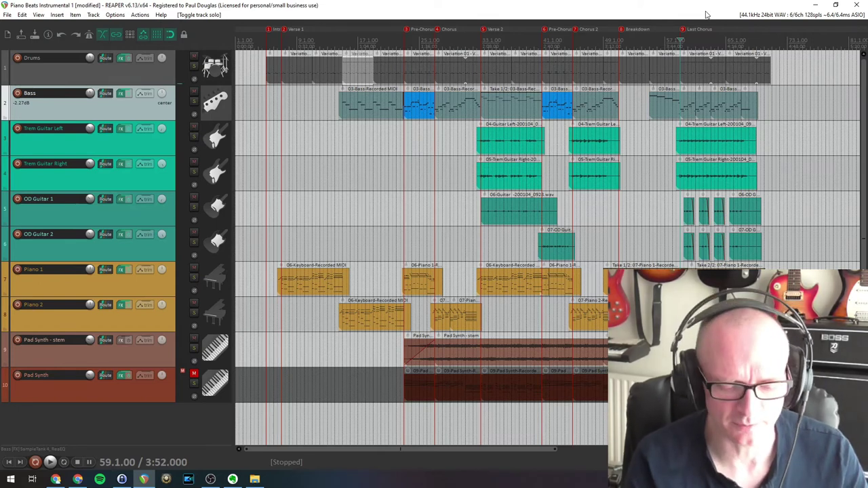
- Mute the selected drum item, and open the mixer, enlarged and positioned over the arrangement so all track faders show
key(u)
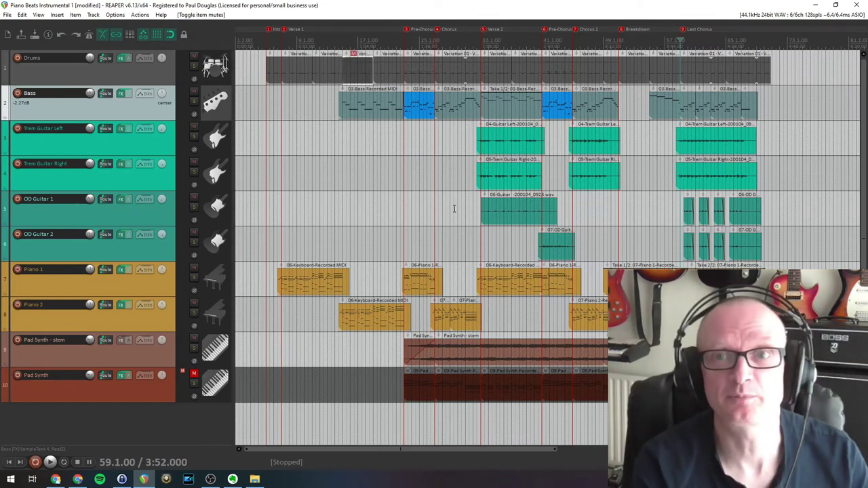
key(ctrl+m)
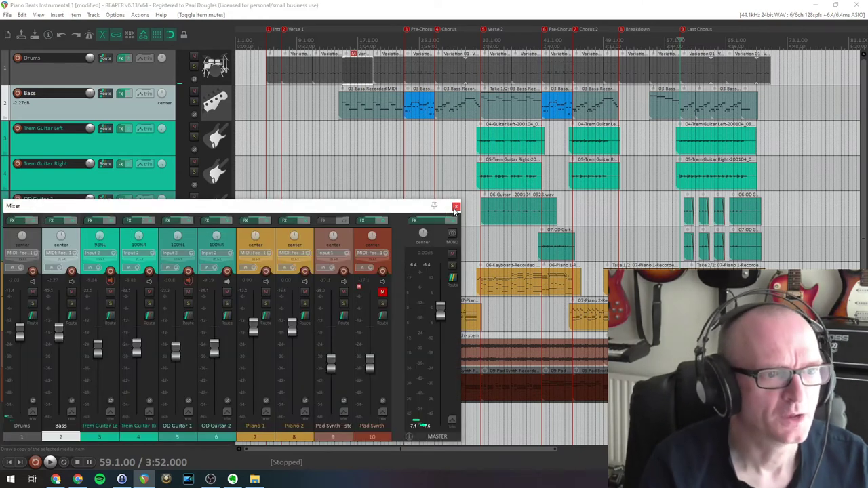
drag(243, 205, 318, 132)
drag(536, 364, 656, 433)
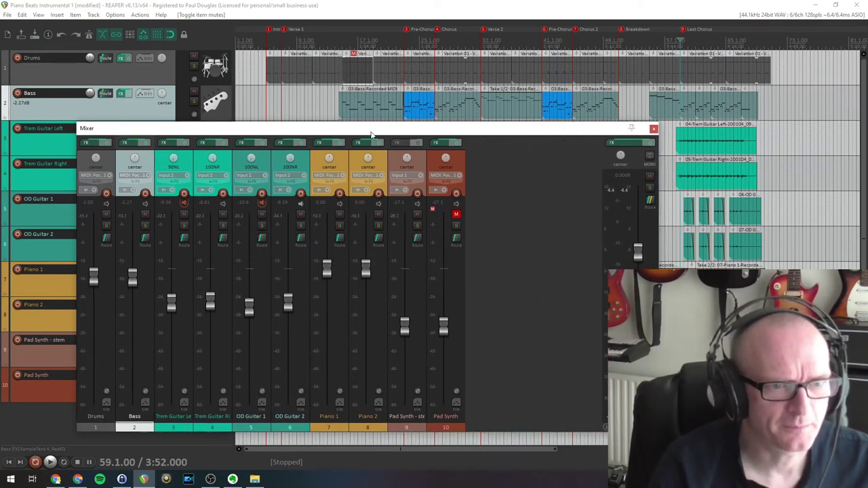
drag(359, 129, 418, 100)
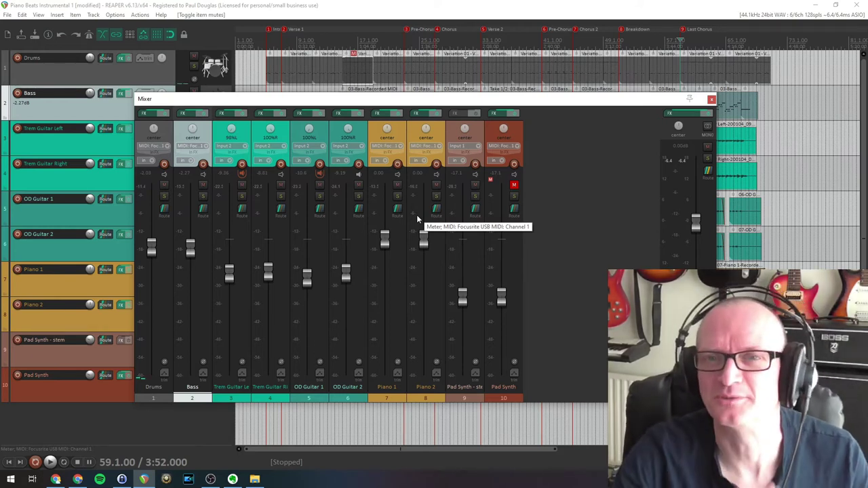
drag(447, 100, 517, 144)
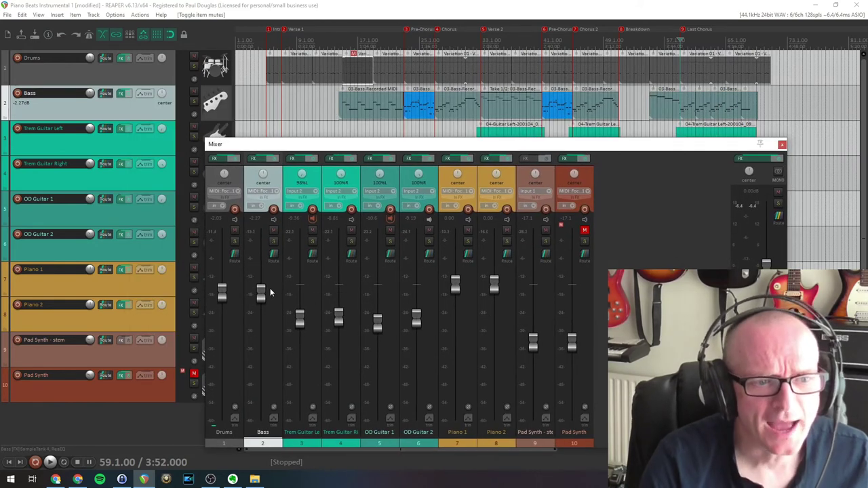
- Set the Drums track's volume to -2.27 dB in the mixer and close the mixer
mouse_move(224, 297)
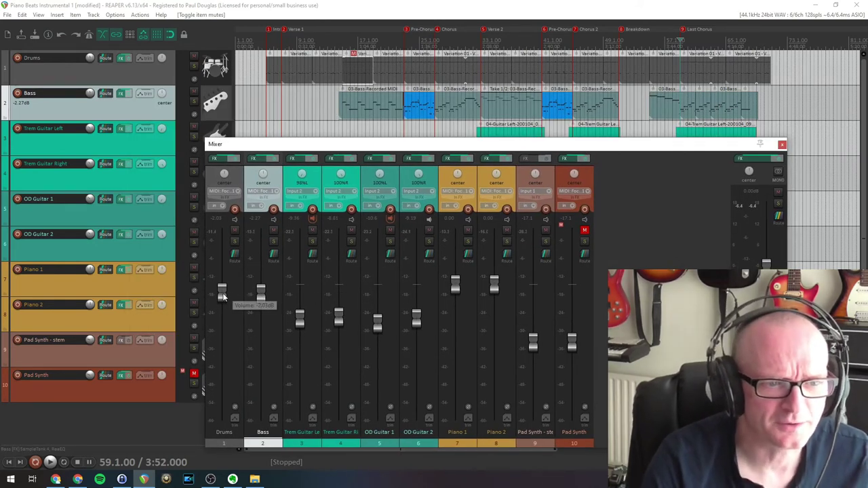
mouse_move(224, 297)
mouse_down()
mouse_move(225, 351)
mouse_move(225, 291)
mouse_up()
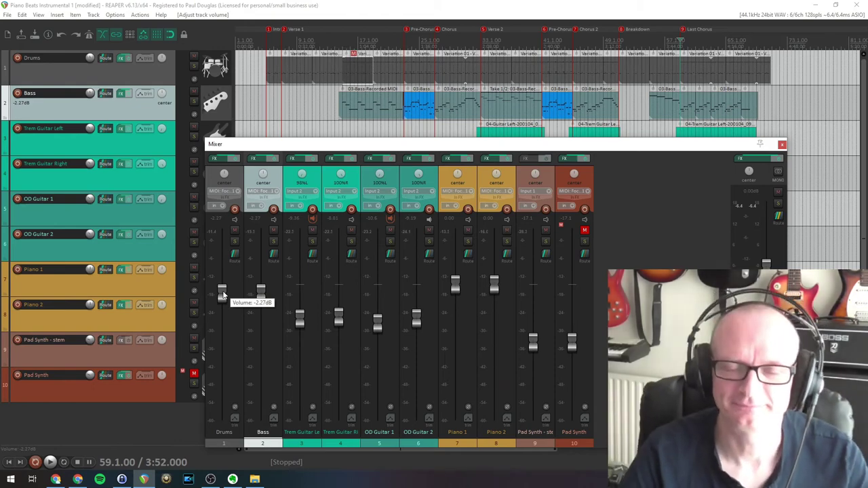
key(ctrl+m)
- Play the complete arrangement from the Intro at bar 5 to the end of the drum track, and stop playback
key(space)
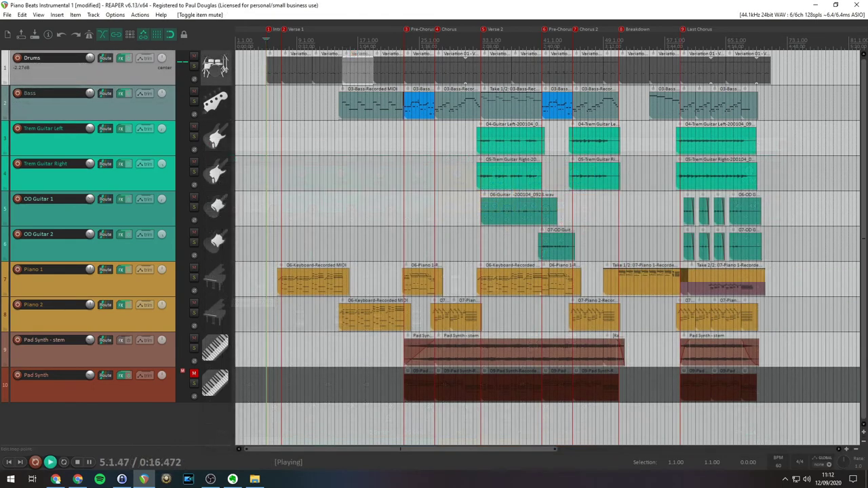
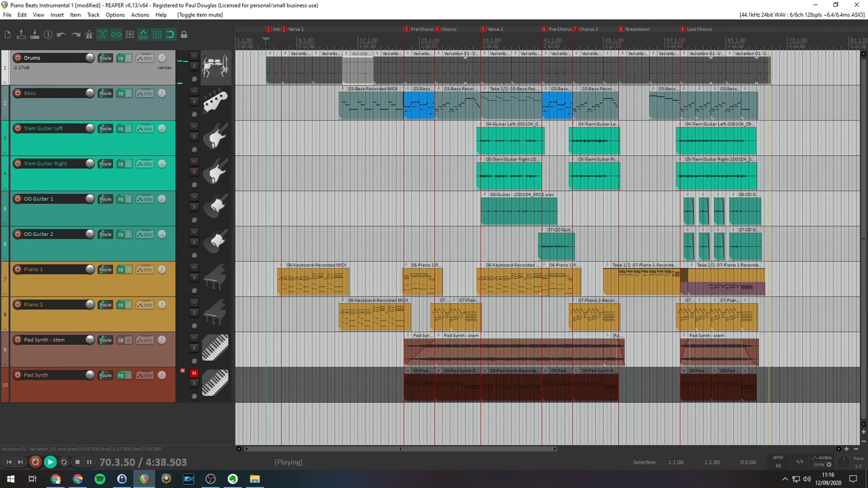
key(space)
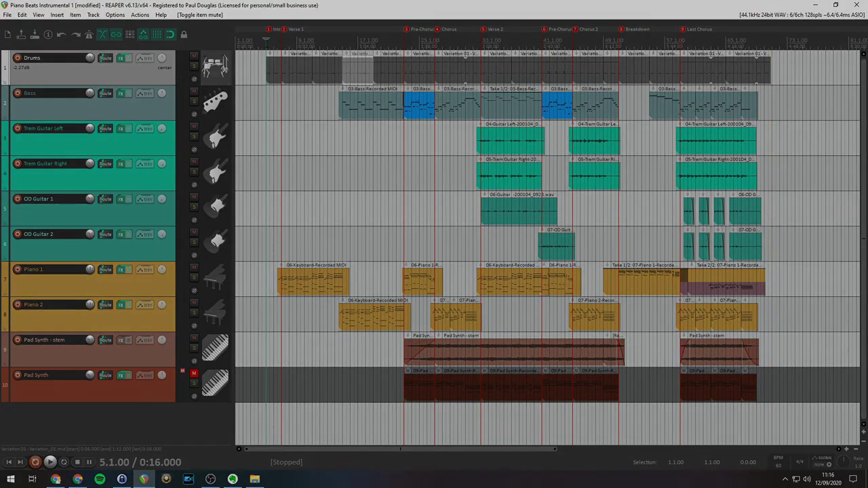